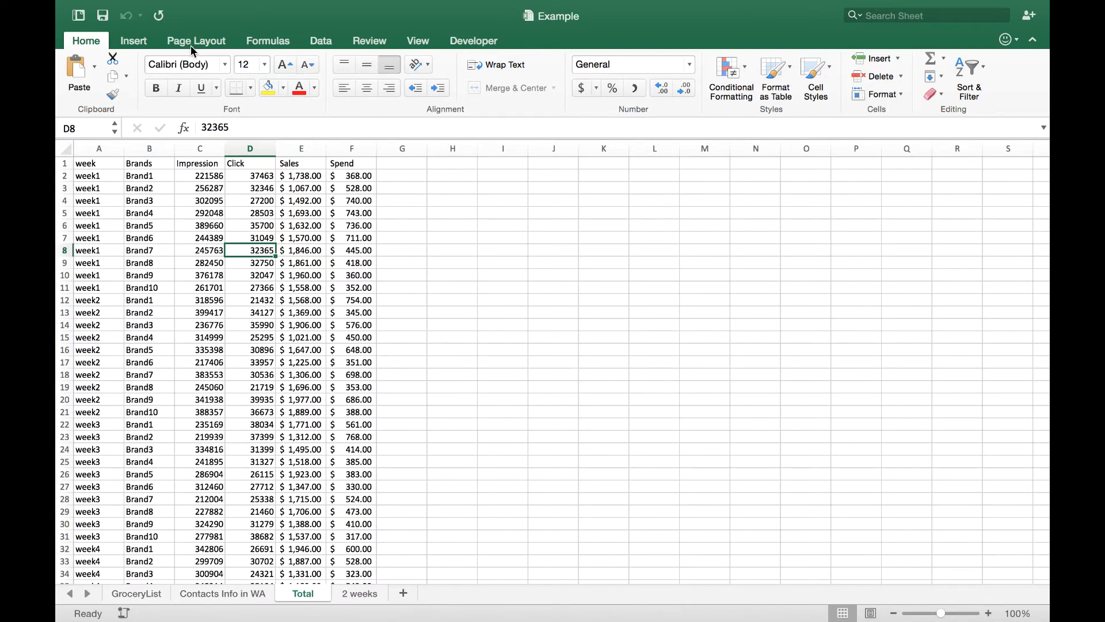
Step: Create a PivotTable from the Total sheet's range A1:F41 and place it on a new worksheet
{"action": "left_click", "coordinate": [137, 45]}
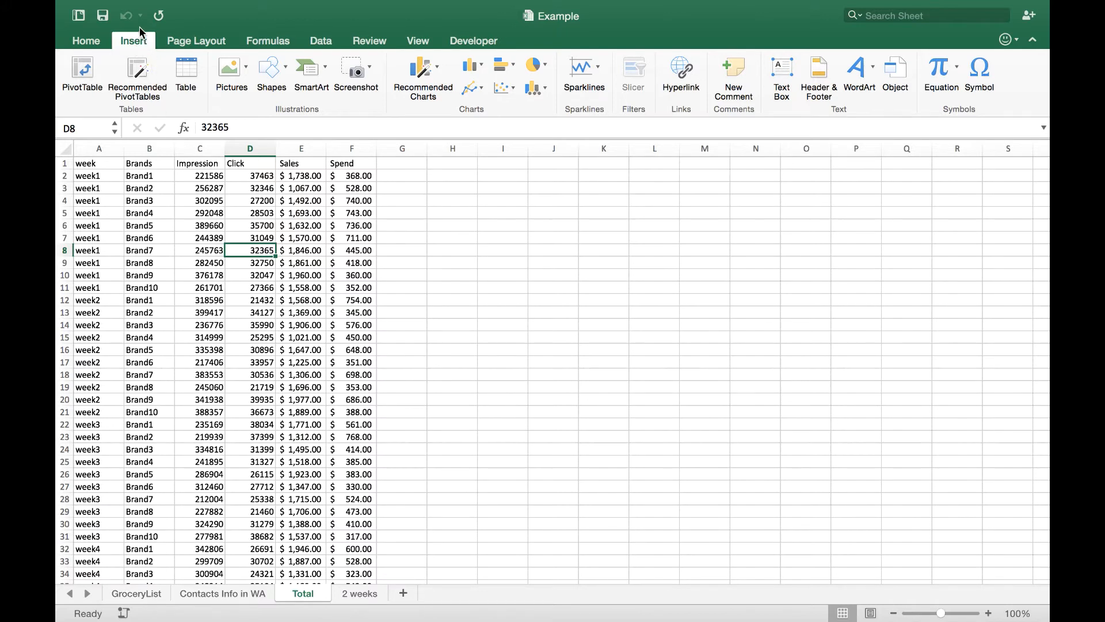
{"action": "left_click", "coordinate": [85, 75]}
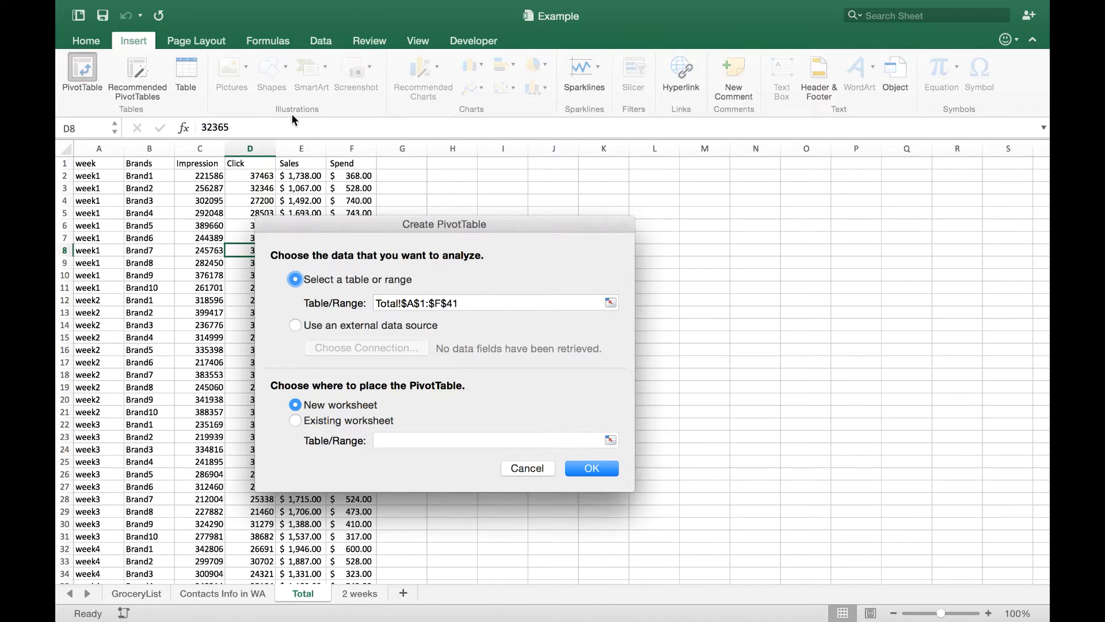
{"action": "left_click", "coordinate": [611, 304]}
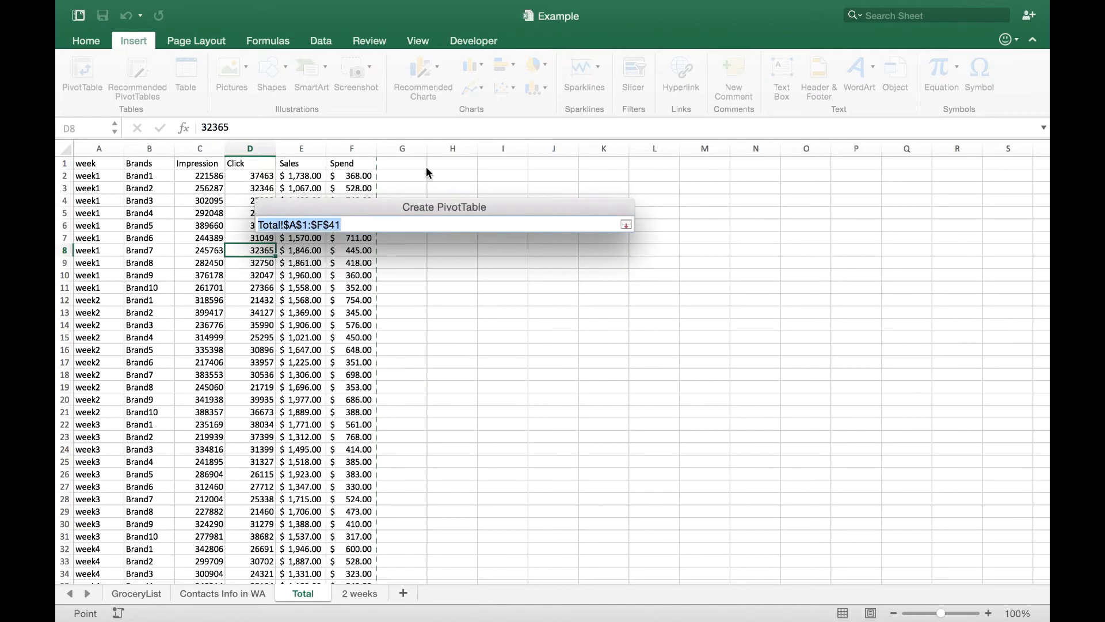
{"action": "left_click", "coordinate": [472, 225]}
{"action": "key", "text": "Return"}
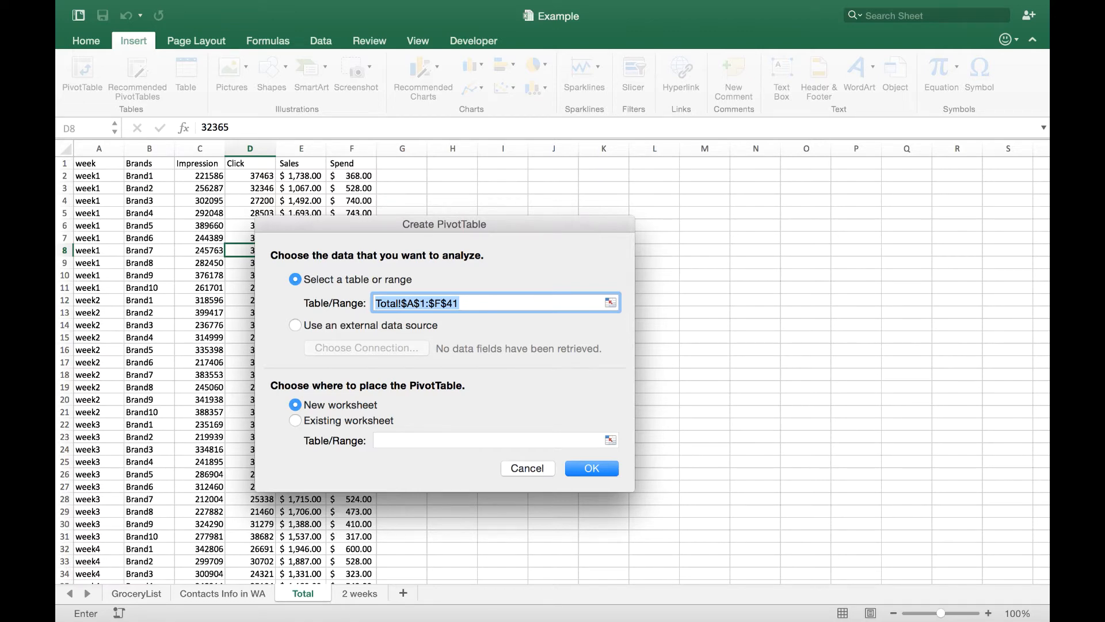
{"action": "left_click", "coordinate": [604, 472]}
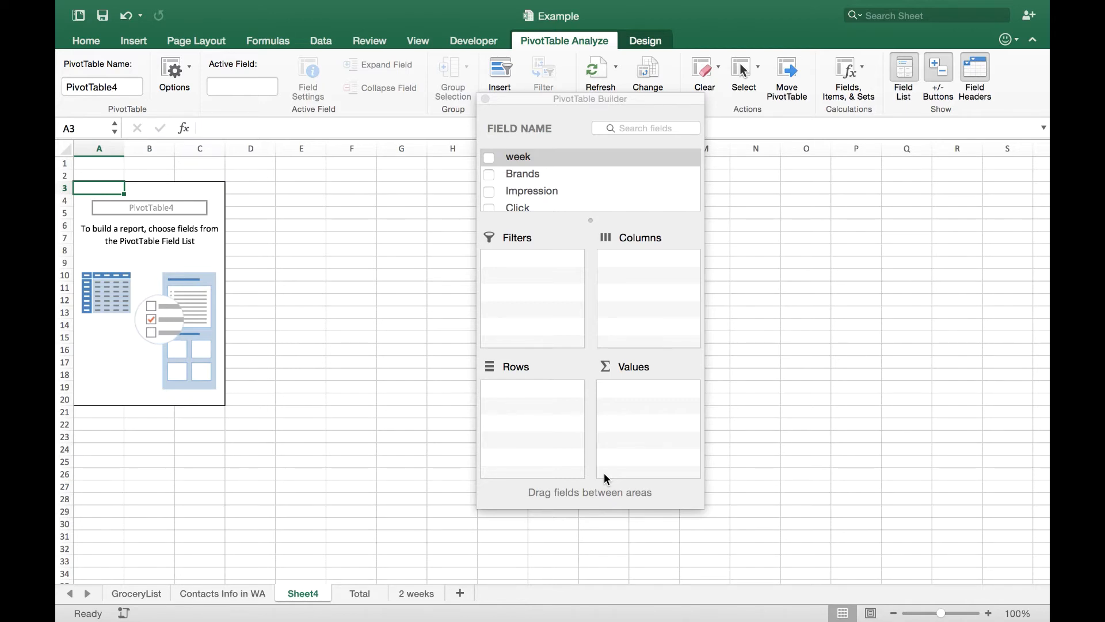
Step: Add Brands to the PivotTable's rows and Sales to its values
{"action": "left_click", "coordinate": [528, 173]}
{"action": "left_click", "coordinate": [518, 175]}
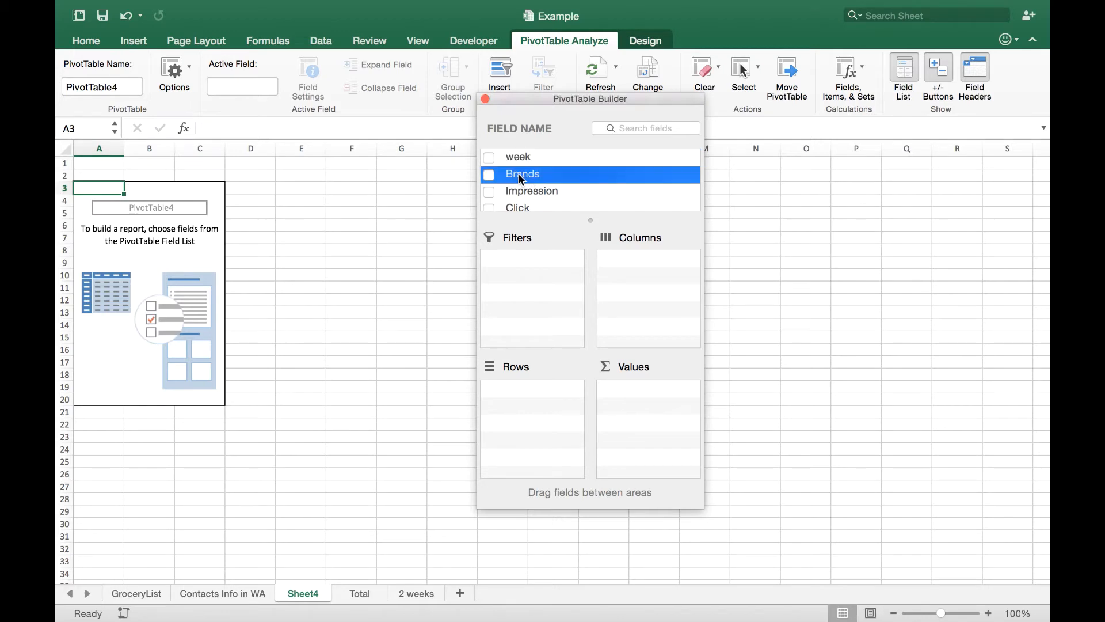
{"action": "left_click_drag", "start_coordinate": [514, 174], "coordinate": [538, 393]}
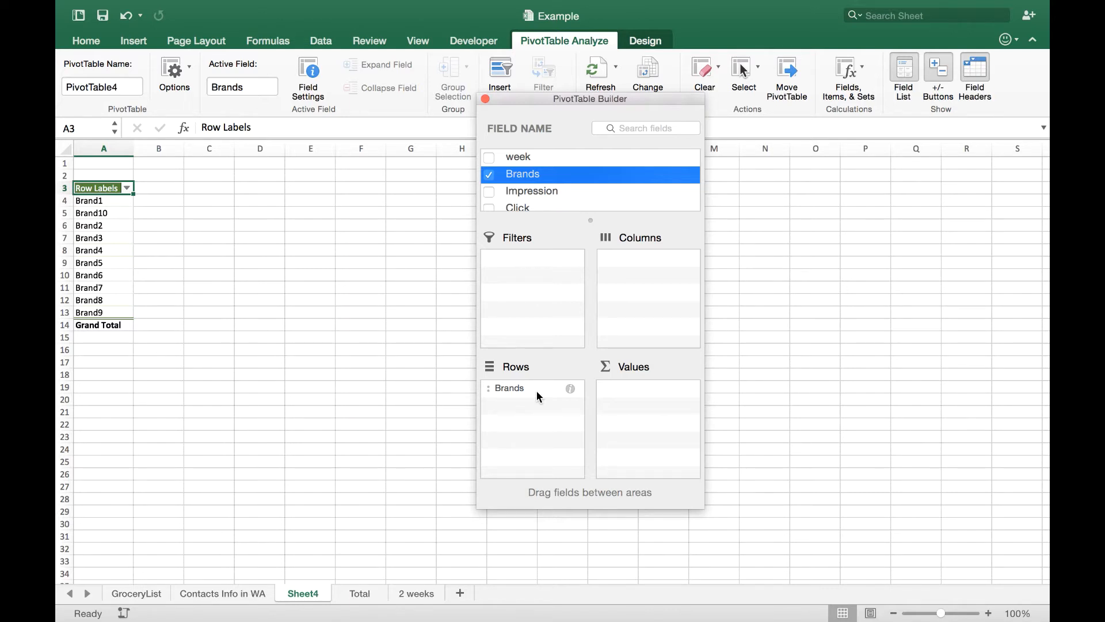
{"action": "left_click", "coordinate": [547, 195]}
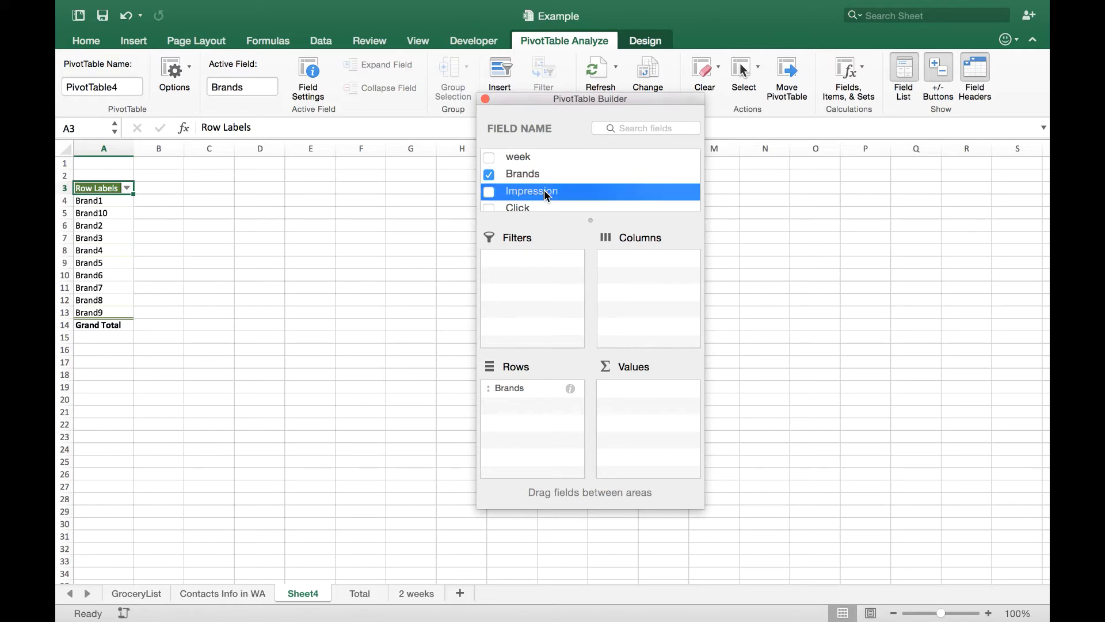
{"action": "scroll", "coordinate": [546, 196], "scroll_direction": "down", "scroll_amount": 3}
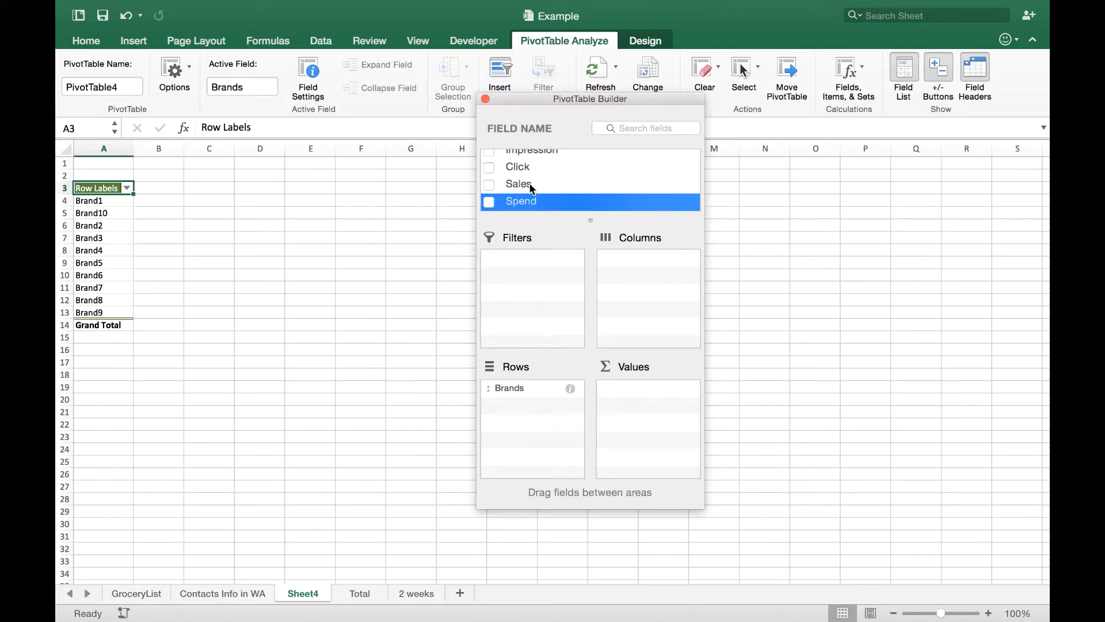
{"action": "left_click_drag", "start_coordinate": [516, 187], "coordinate": [637, 408]}
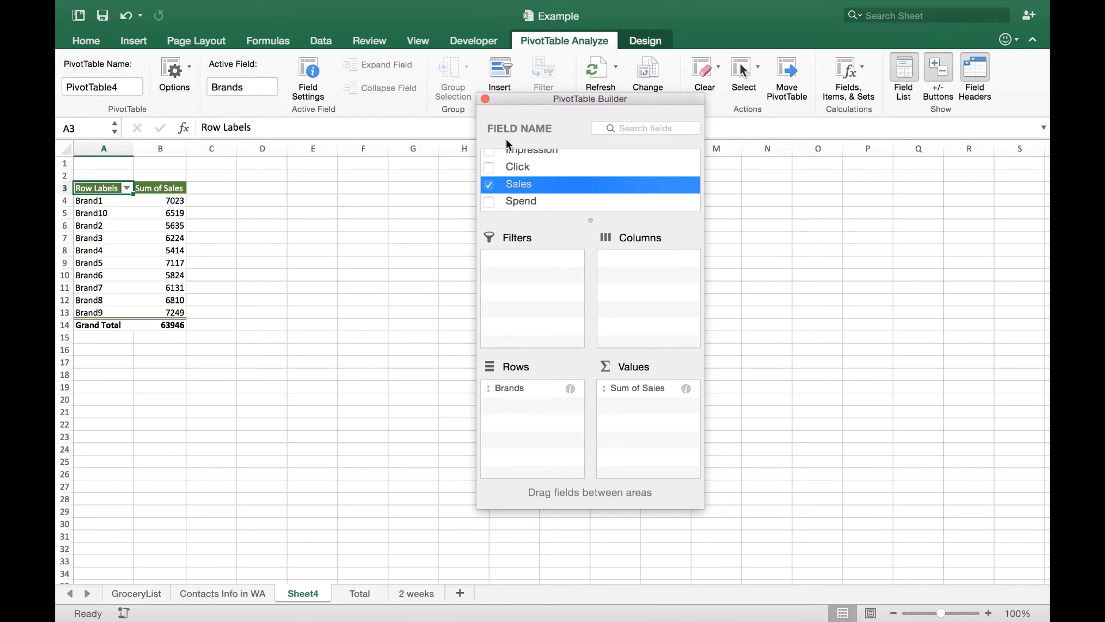
Step: Add the week field to the PivotTable's columns to break the brand sales down by week
{"action": "left_click", "coordinate": [519, 169]}
{"action": "key", "text": "Up"}
{"action": "key", "text": "Up"}
{"action": "key", "text": "Up"}
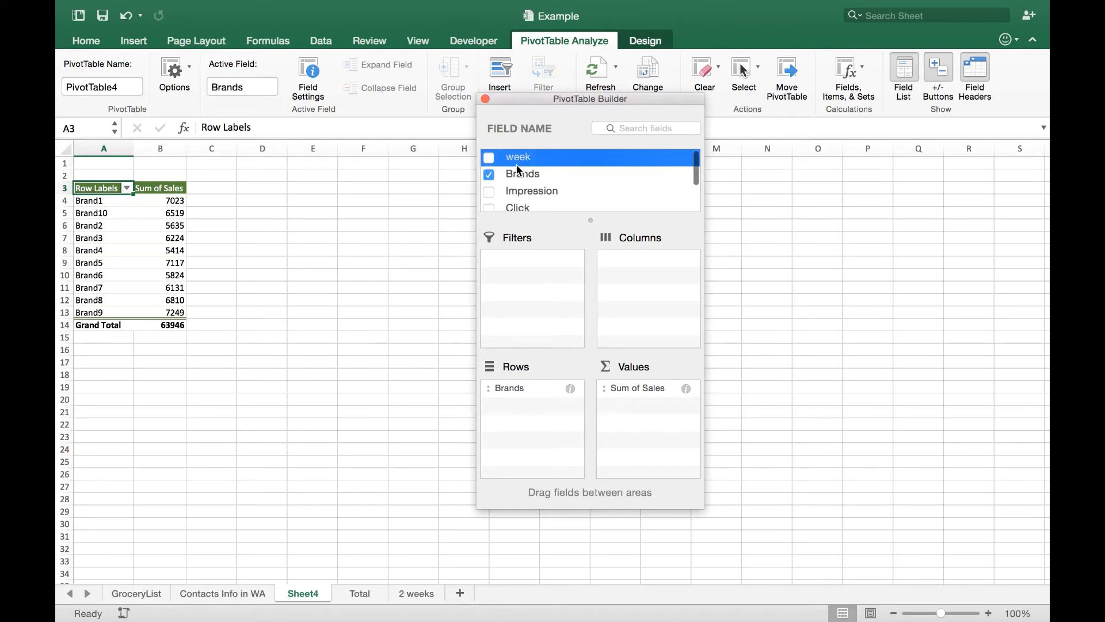
{"action": "left_click_drag", "start_coordinate": [513, 164], "coordinate": [660, 270]}
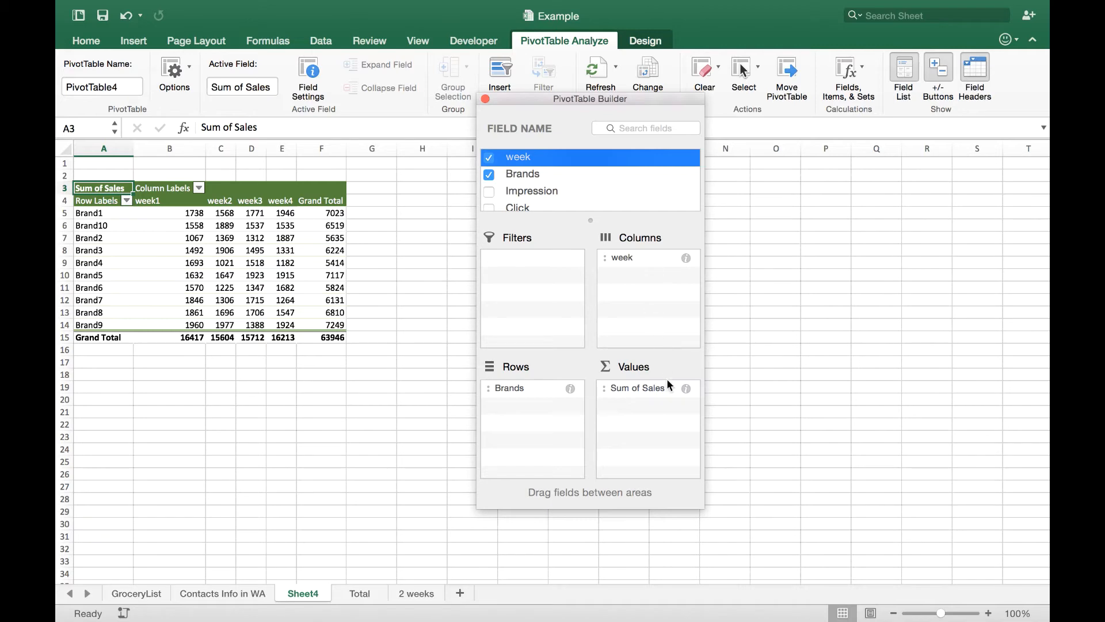
{"action": "left_click", "coordinate": [296, 383]}
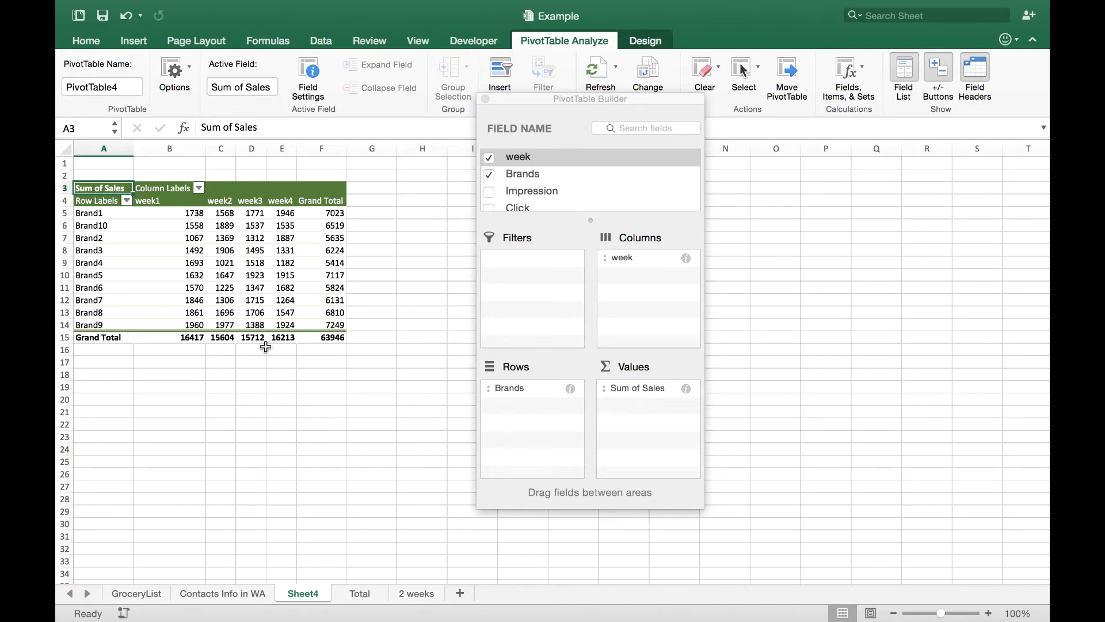
Step: Replace Sales with Spend as the value summed in the PivotTable
{"action": "left_click", "coordinate": [528, 192]}
{"action": "key", "text": "Down"}
{"action": "key", "text": "Down"}
{"action": "key", "text": "Down"}
{"action": "key", "text": "Down"}
{"action": "key", "text": "Down"}
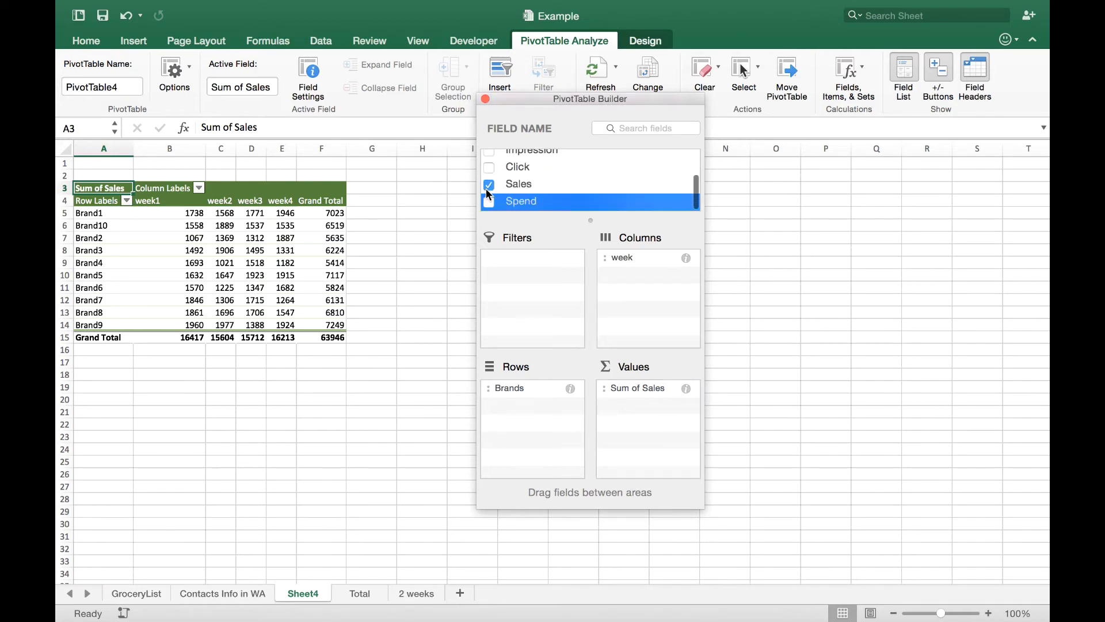
{"action": "left_click", "coordinate": [489, 185]}
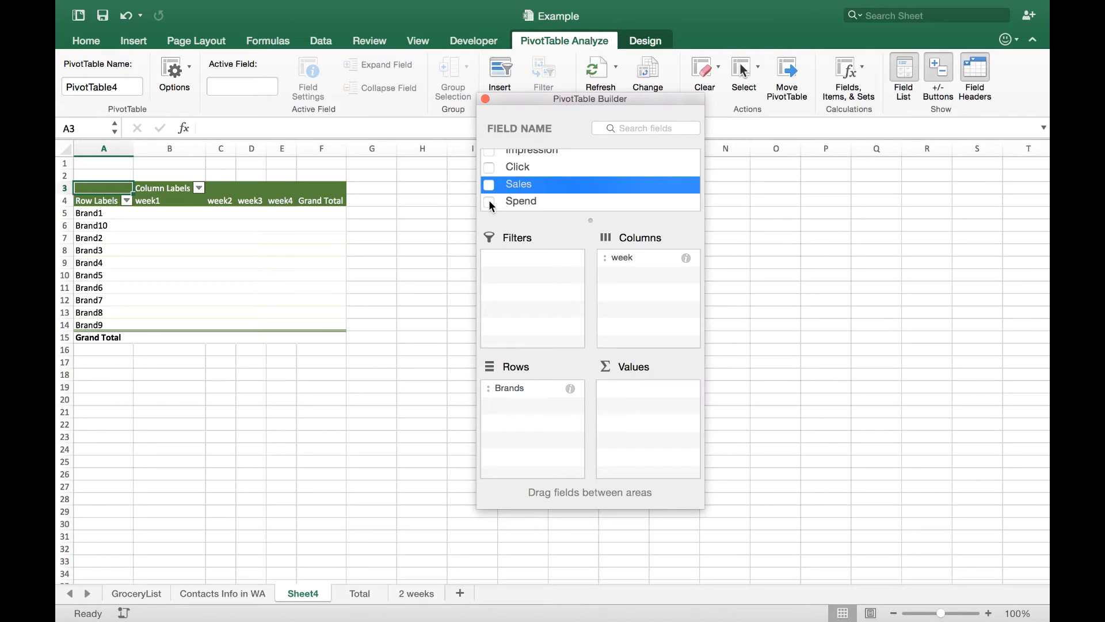
{"action": "left_click", "coordinate": [489, 202]}
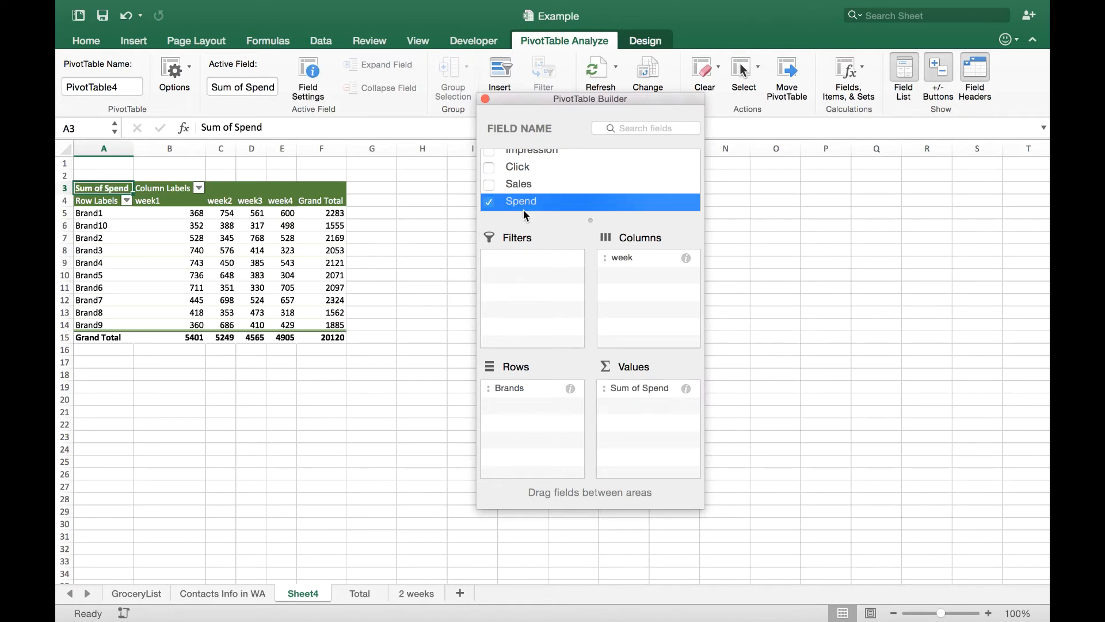
Step: Replace Spend with Impression in the PivotTable's values and check Brand1's weekly figures
{"action": "left_click", "coordinate": [491, 204]}
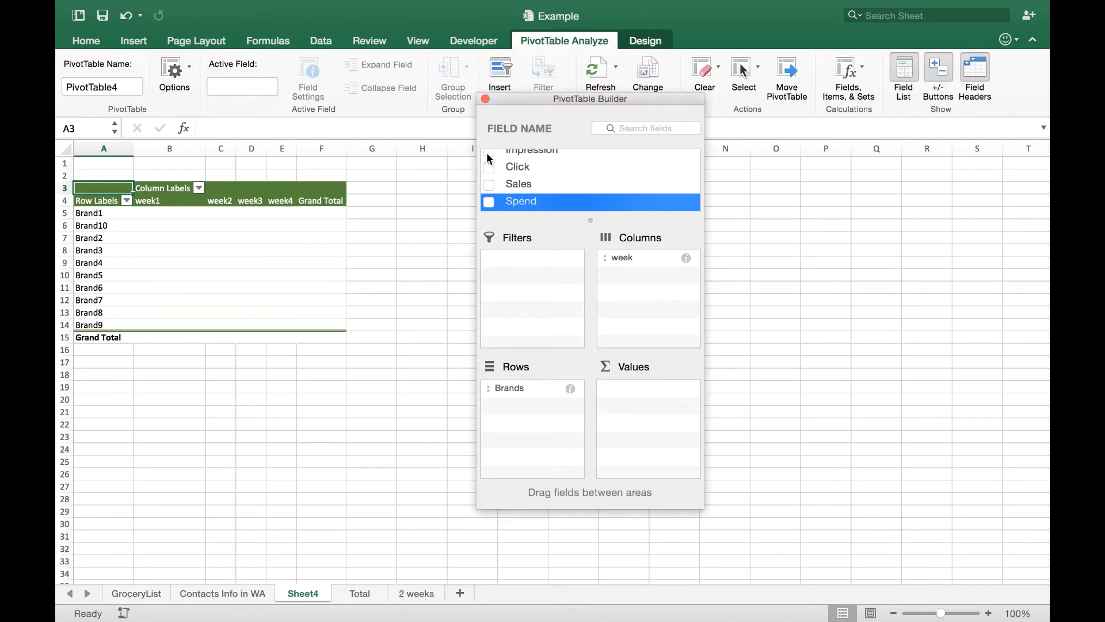
{"action": "left_click", "coordinate": [489, 155]}
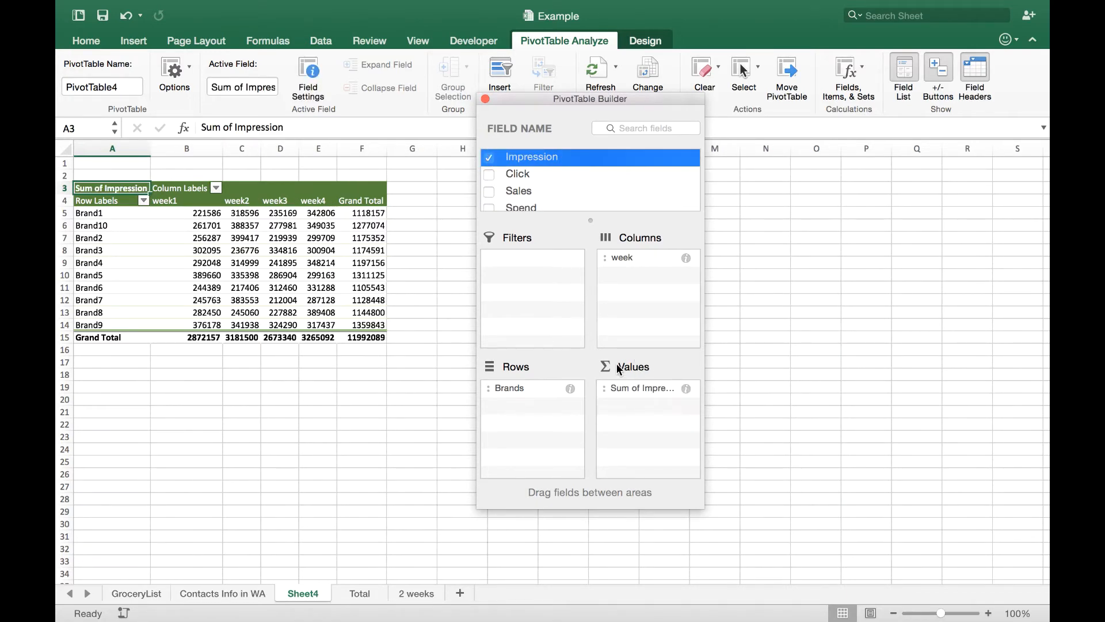
{"action": "left_click", "coordinate": [262, 224]}
{"action": "left_click", "coordinate": [249, 216]}
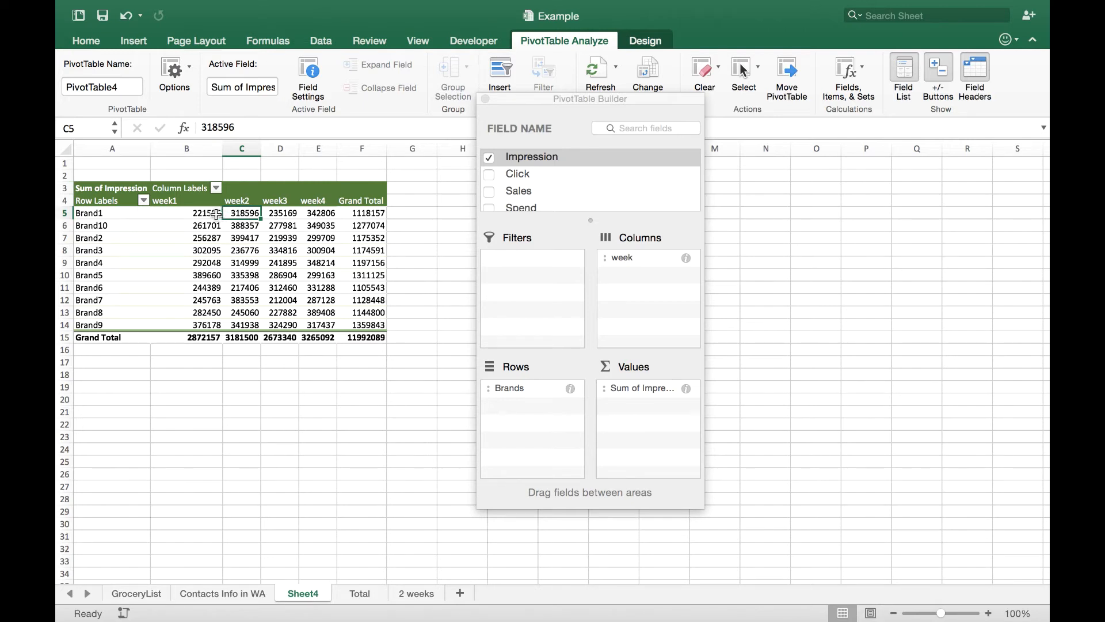
{"action": "left_click", "coordinate": [68, 213]}
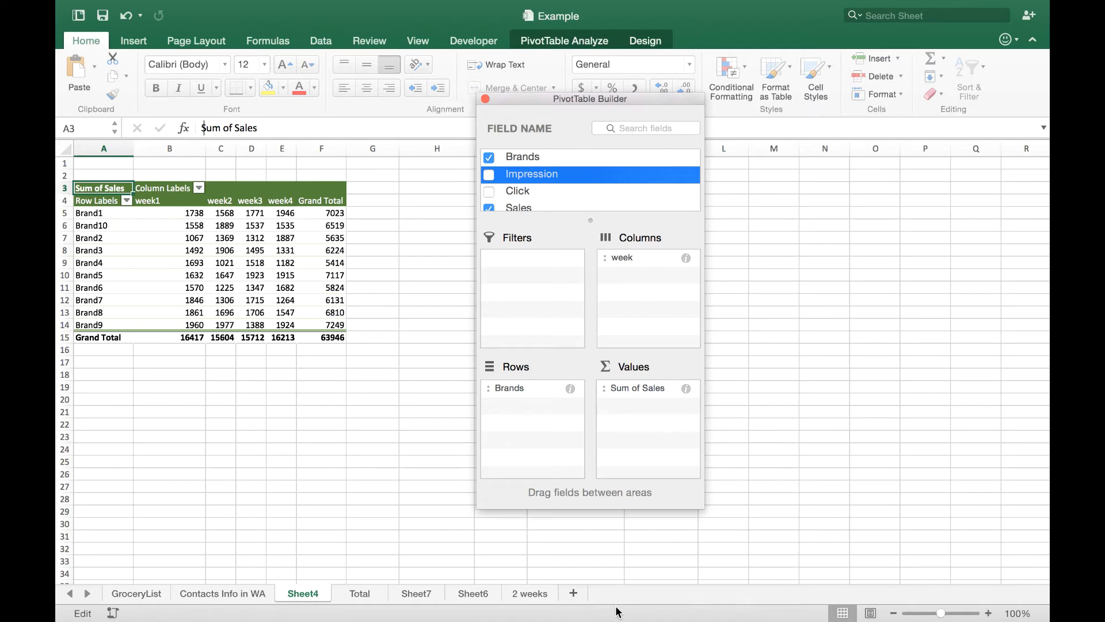
Step: Remove the week field from the PivotTable's columns and use it as a report filter instead
{"action": "left_click_drag", "start_coordinate": [634, 258], "coordinate": [633, 263]}
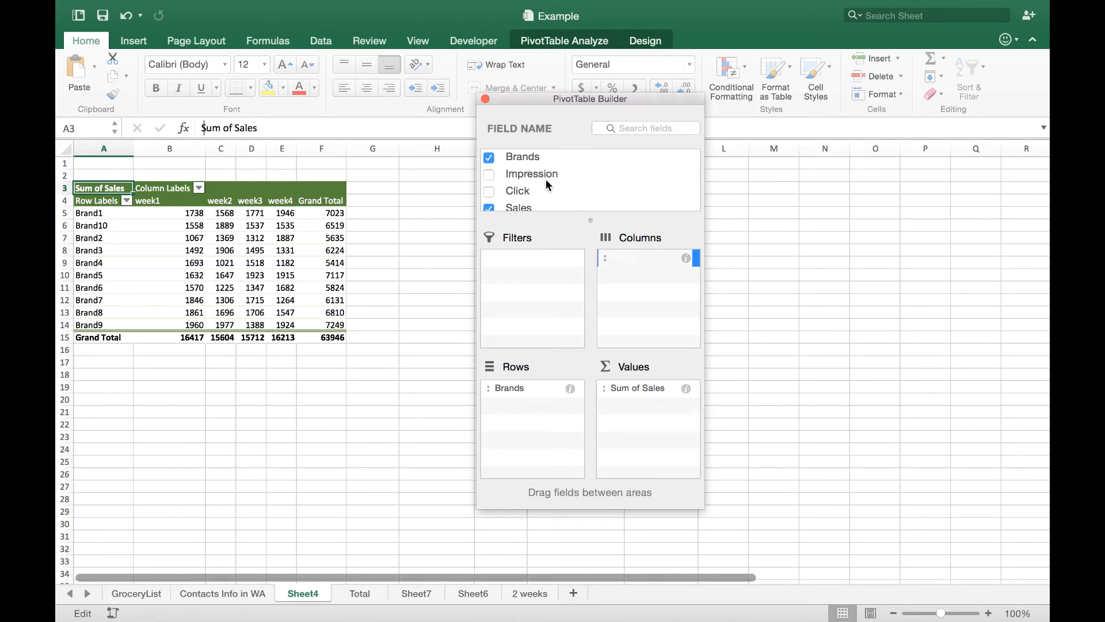
{"action": "left_click_drag", "start_coordinate": [499, 157], "coordinate": [511, 163]}
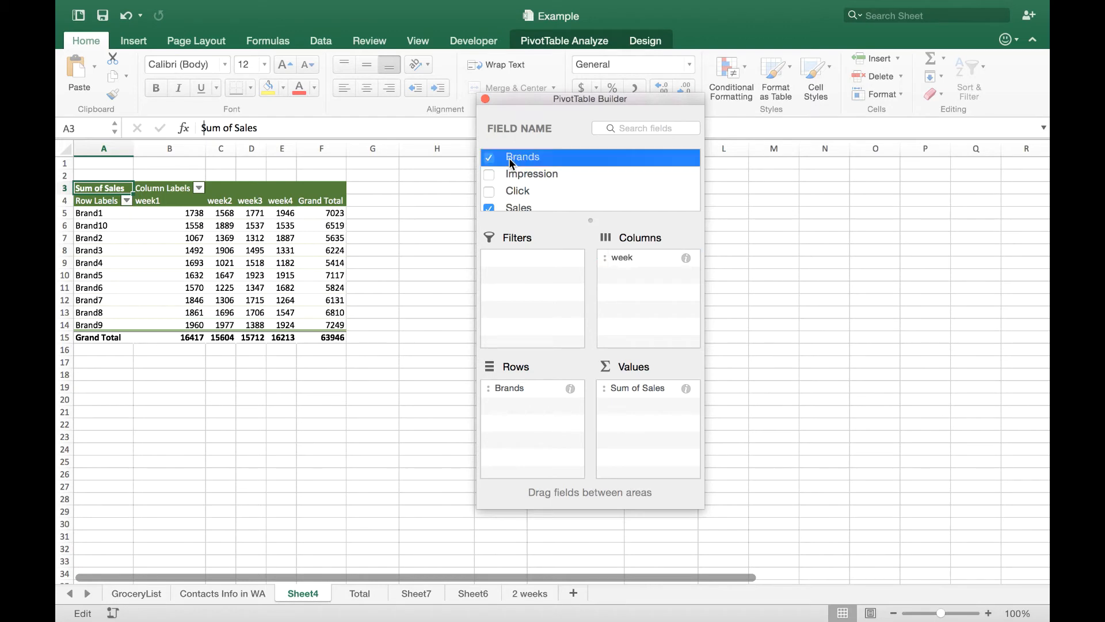
{"action": "scroll", "coordinate": [512, 163], "scroll_direction": "up", "scroll_amount": 1}
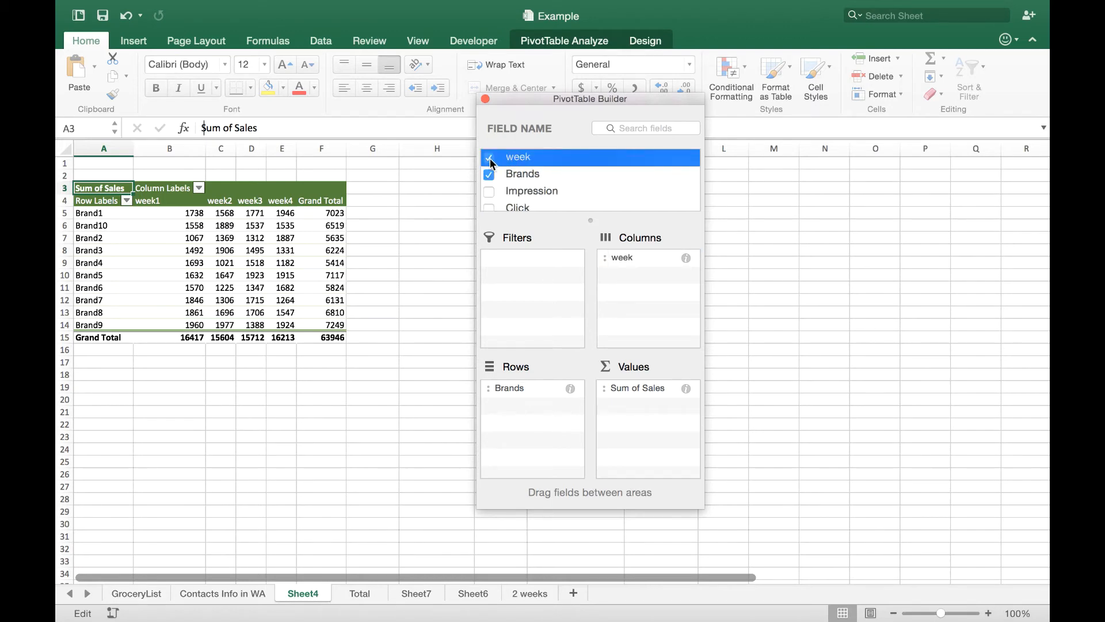
{"action": "left_click", "coordinate": [490, 159]}
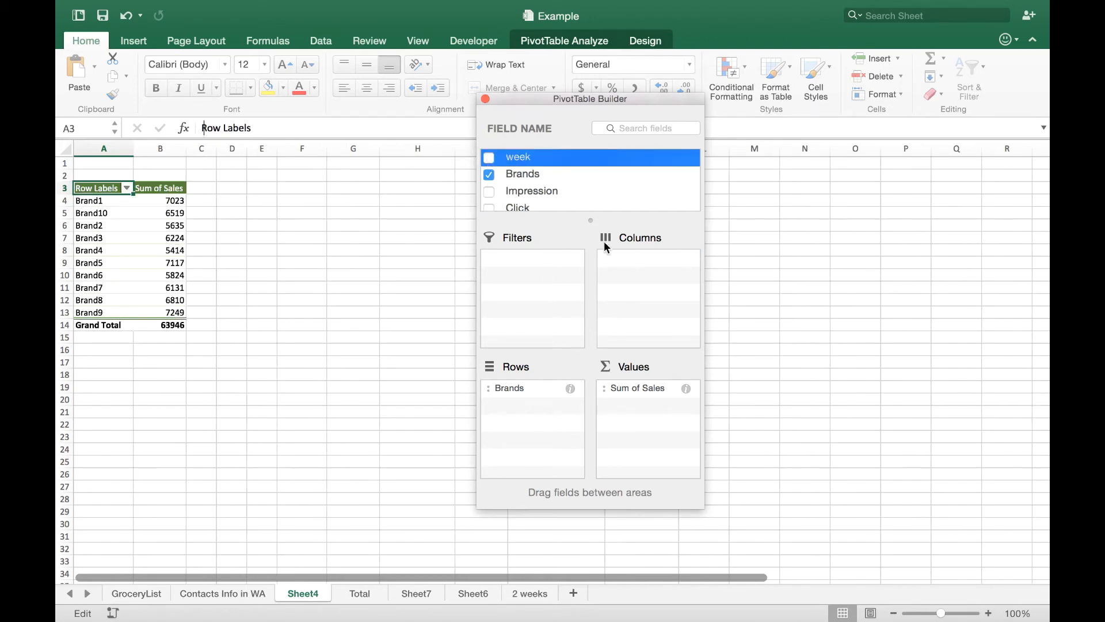
{"action": "left_click_drag", "start_coordinate": [533, 164], "coordinate": [520, 267]}
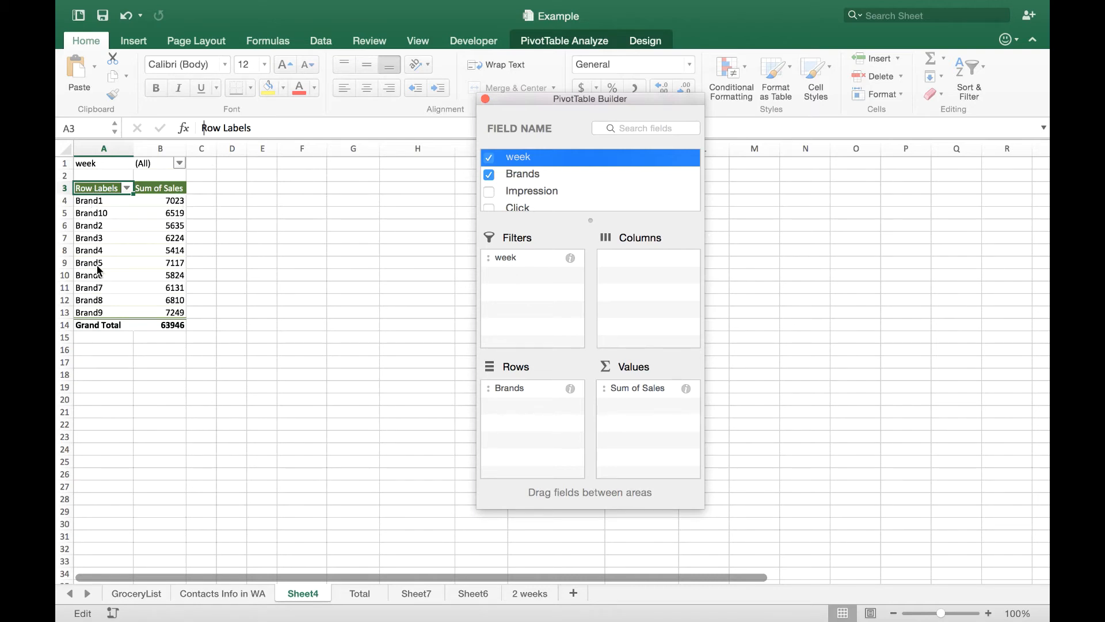
Step: Filter the PivotTable so that only week1 is included
{"action": "left_click", "coordinate": [180, 164]}
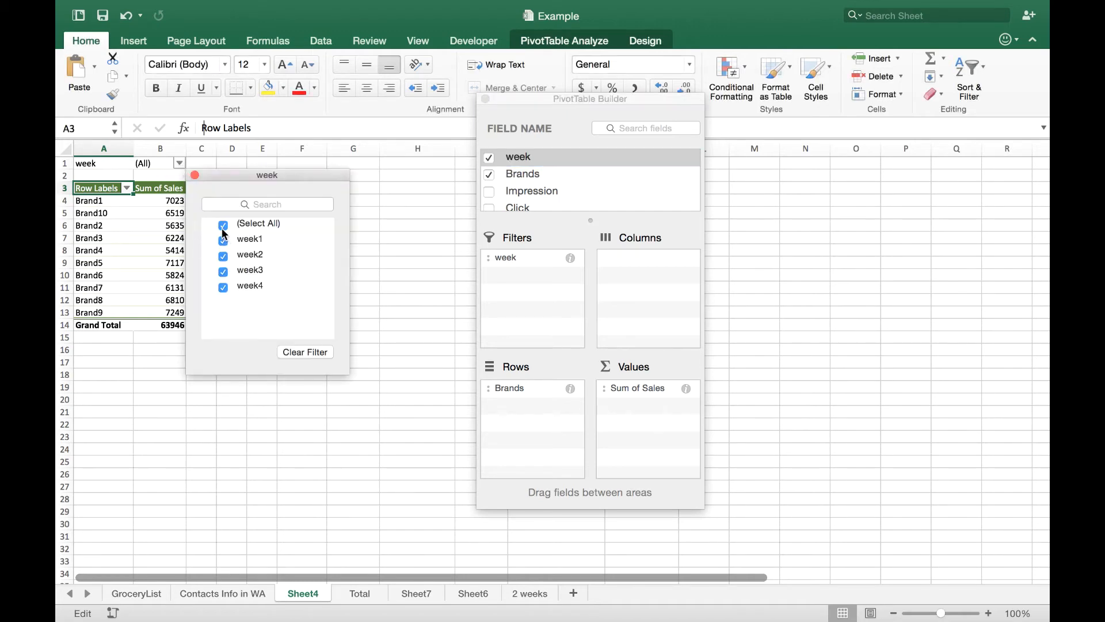
{"action": "left_click", "coordinate": [224, 225]}
{"action": "left_click", "coordinate": [222, 243]}
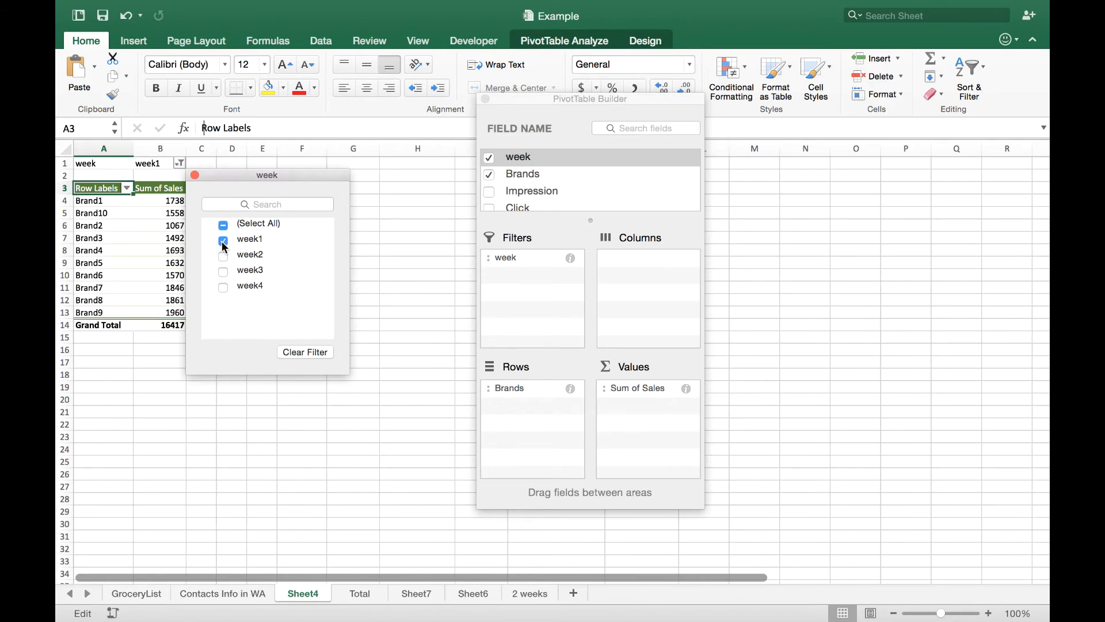
Step: Switch the week filter from week1 to only week4 and review the brand sales
{"action": "left_click", "coordinate": [224, 243]}
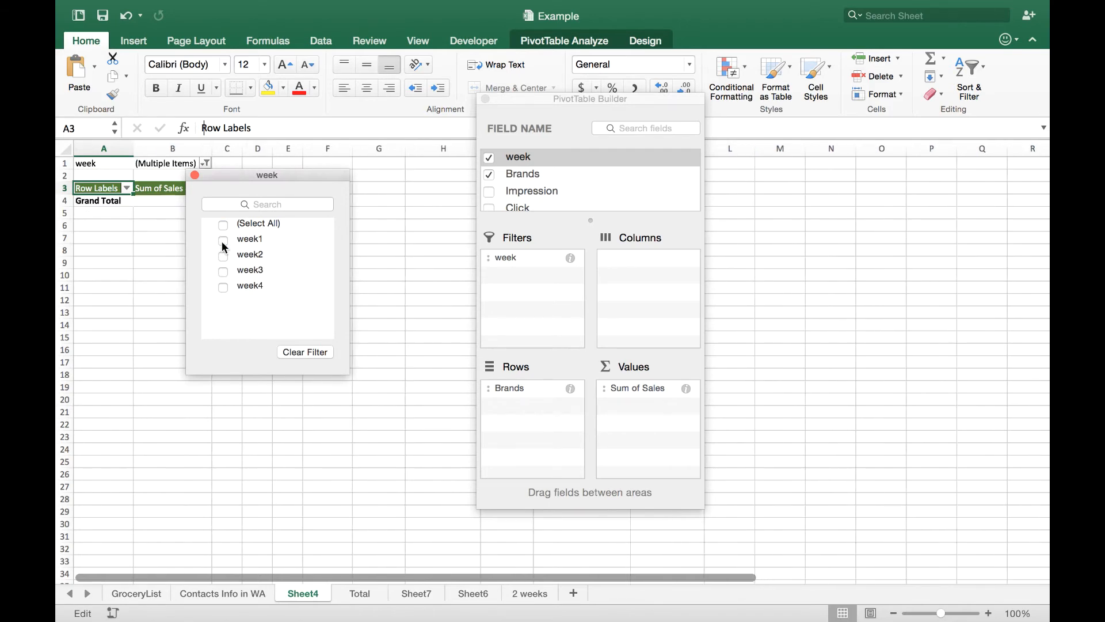
{"action": "left_click", "coordinate": [222, 289]}
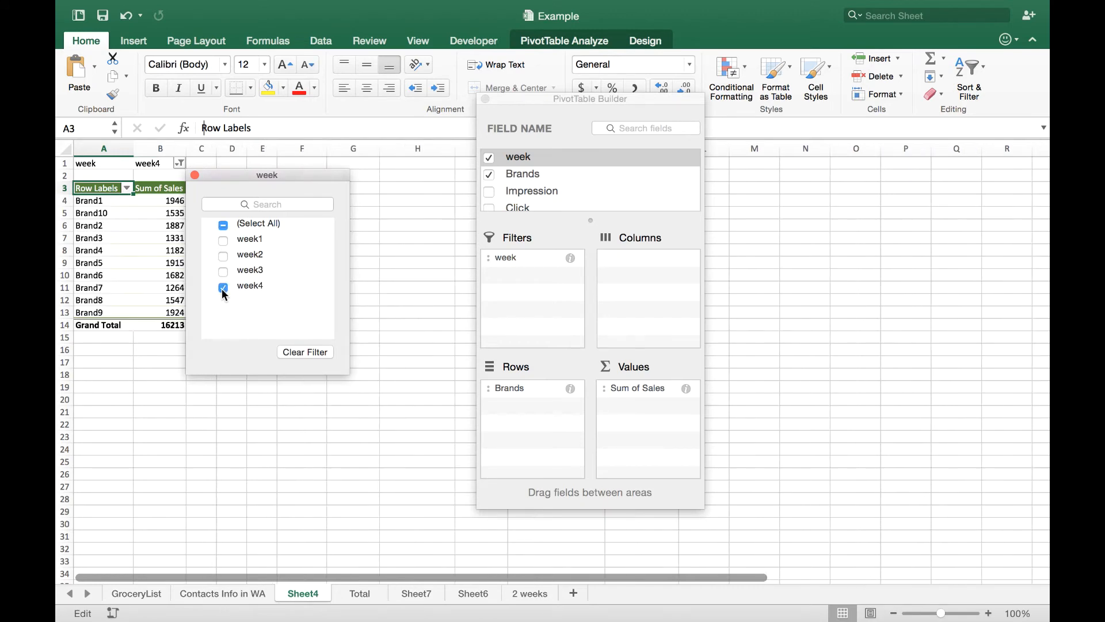
{"action": "left_click", "coordinate": [150, 287]}
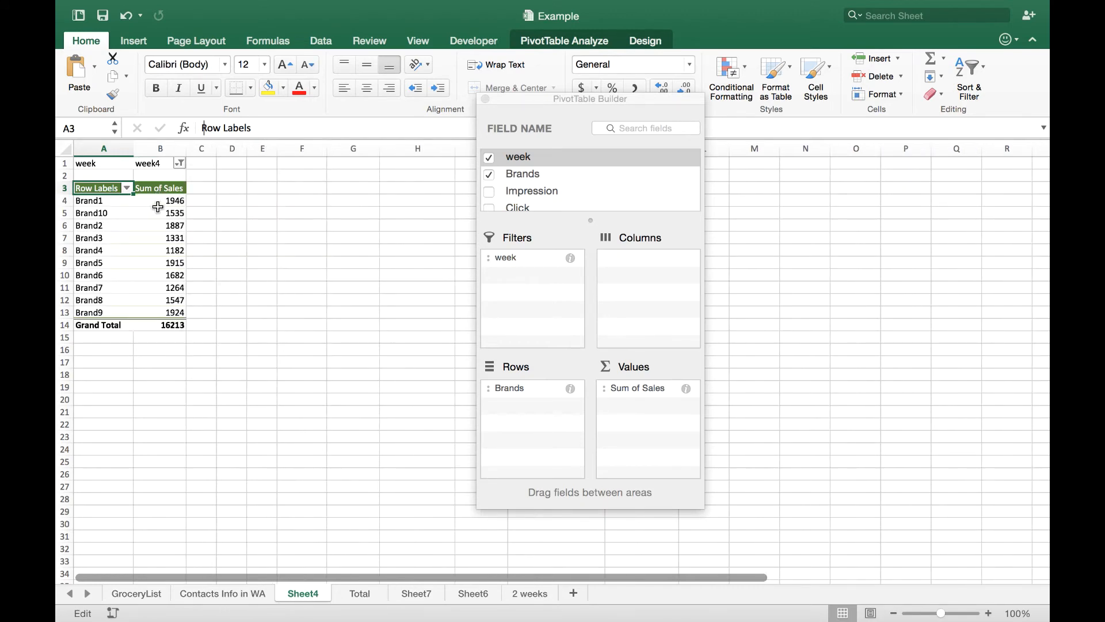
{"action": "left_click_drag", "start_coordinate": [158, 203], "coordinate": [162, 279]}
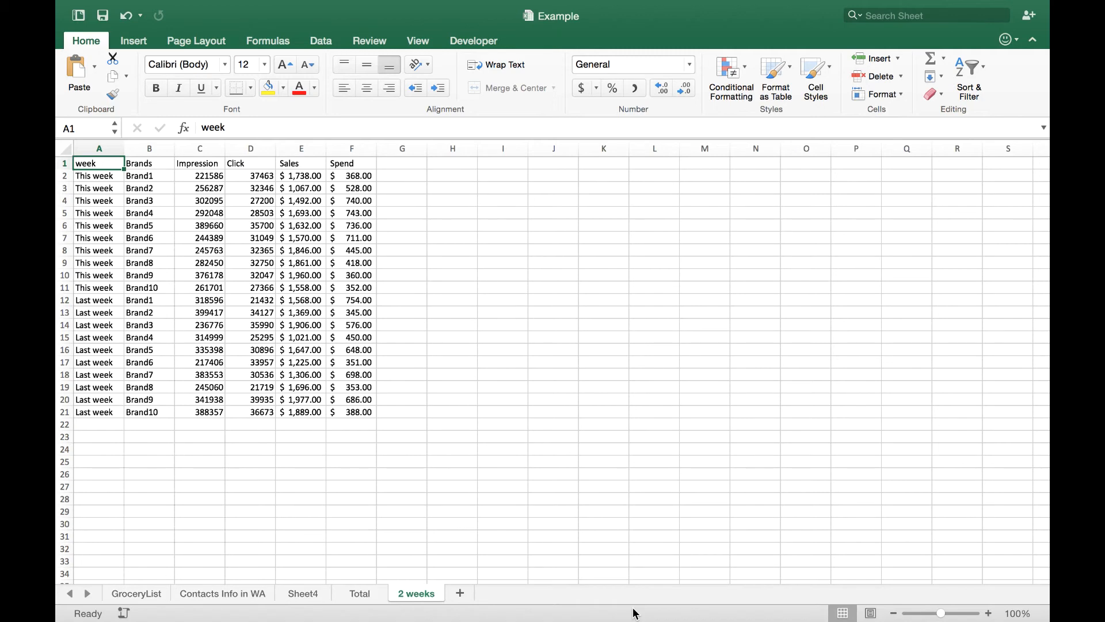
Step: Create a second PivotTable on a new worksheet from range A1:F21 of the 2 weeks sheet
{"action": "left_click", "coordinate": [144, 276]}
{"action": "left_click_drag", "start_coordinate": [96, 164], "coordinate": [360, 412]}
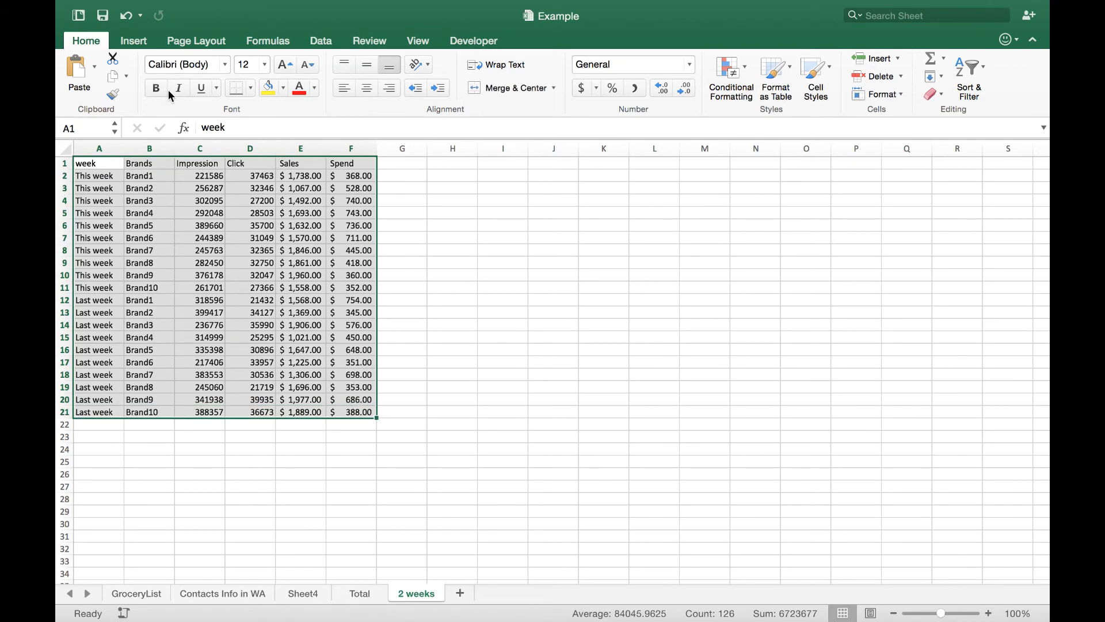
{"action": "left_click", "coordinate": [136, 45]}
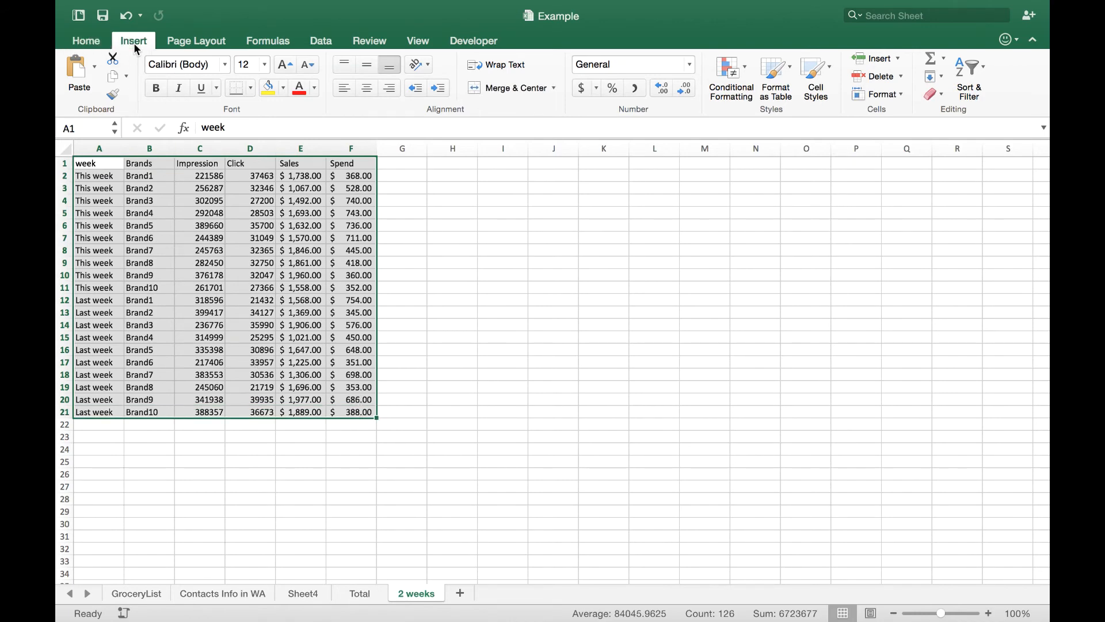
{"action": "left_click", "coordinate": [82, 72]}
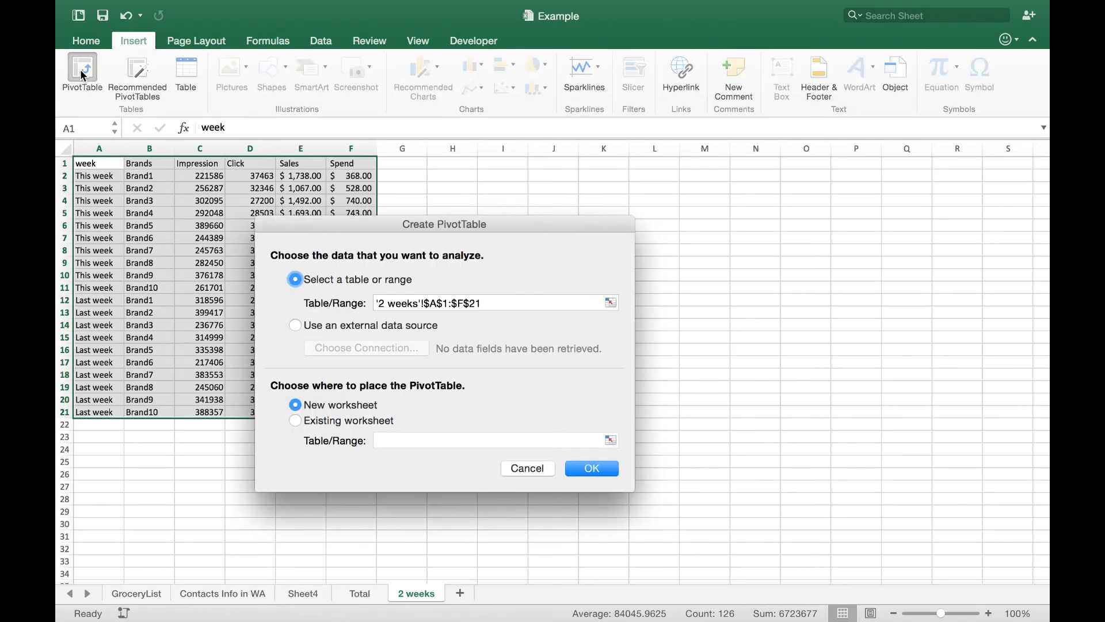
{"action": "left_click", "coordinate": [606, 471]}
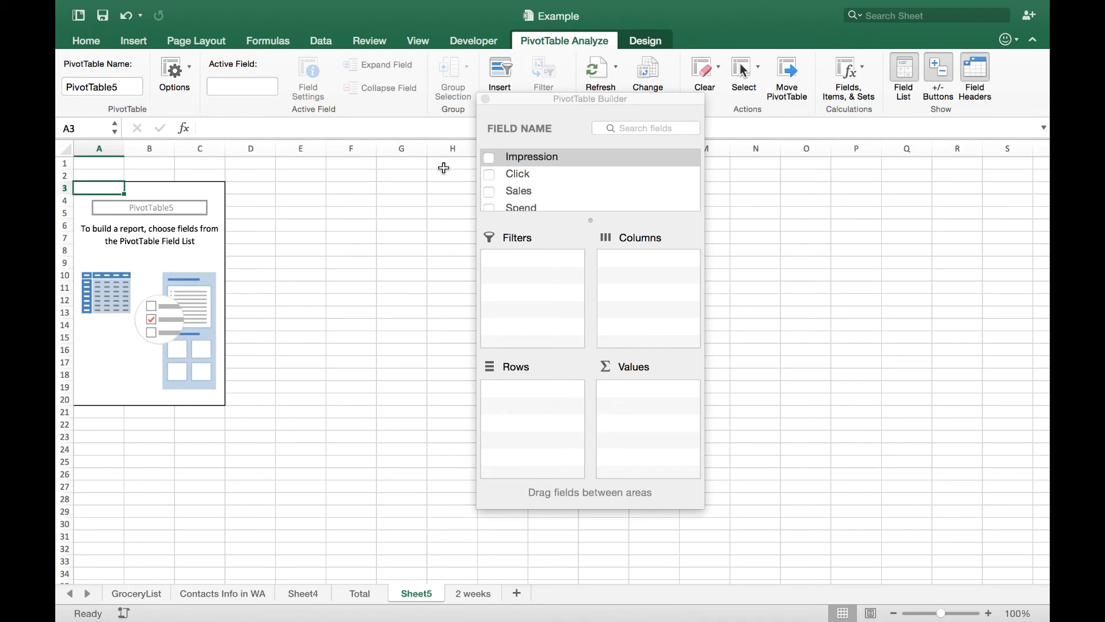
Step: Add the Brands field to the rows of the new PivotTable
{"action": "left_click", "coordinate": [521, 193]}
{"action": "scroll", "coordinate": [521, 192], "scroll_direction": "down", "scroll_amount": 1}
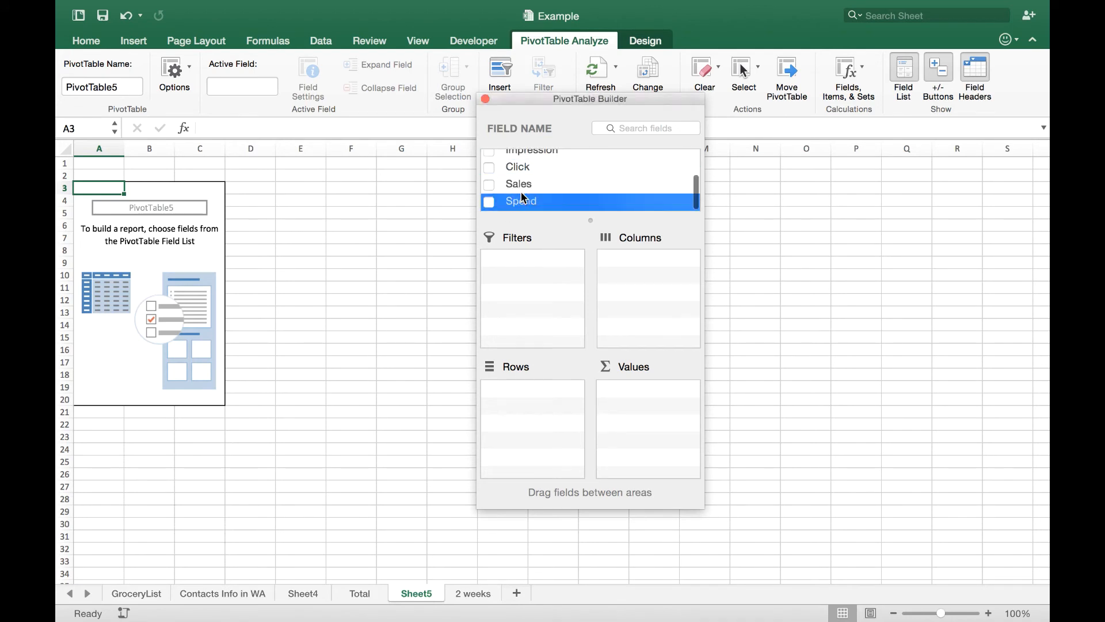
{"action": "scroll", "coordinate": [523, 197], "scroll_direction": "up", "scroll_amount": 3}
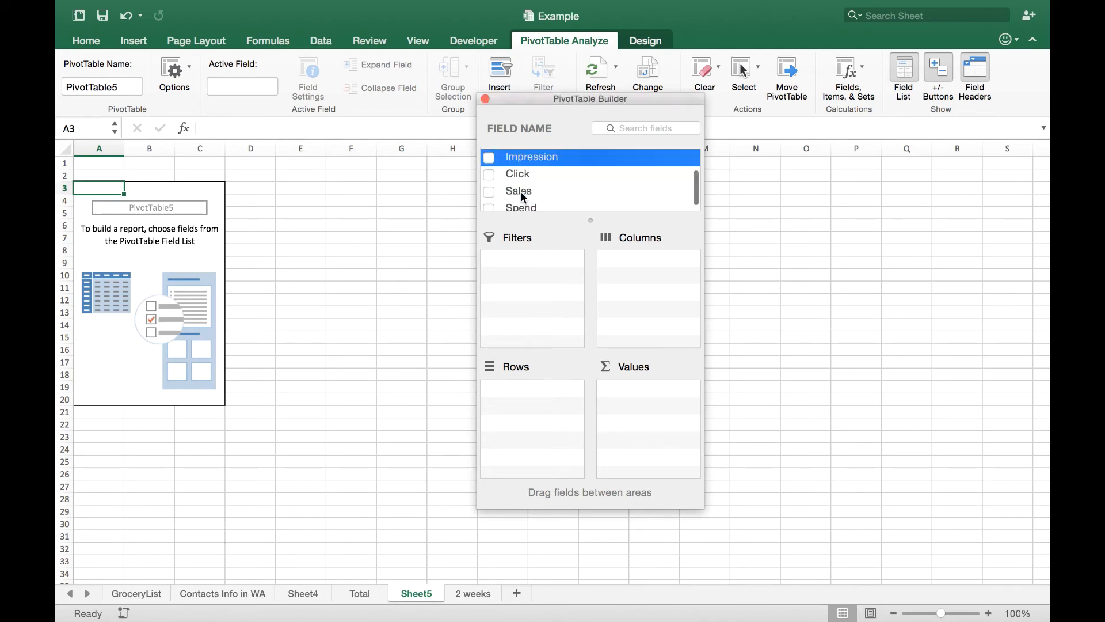
{"action": "left_click_drag", "start_coordinate": [527, 178], "coordinate": [529, 400]}
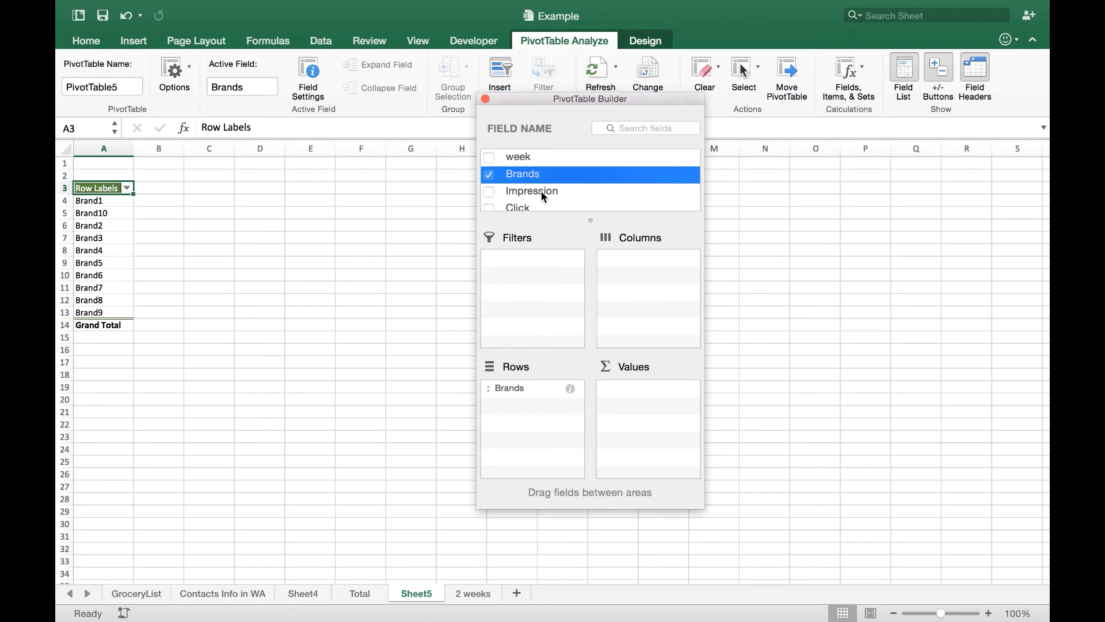
Step: Add Impression, Click, Sales and Spend to the PivotTable's values as sums, in that order
{"action": "scroll", "coordinate": [545, 195], "scroll_direction": "down", "scroll_amount": 2}
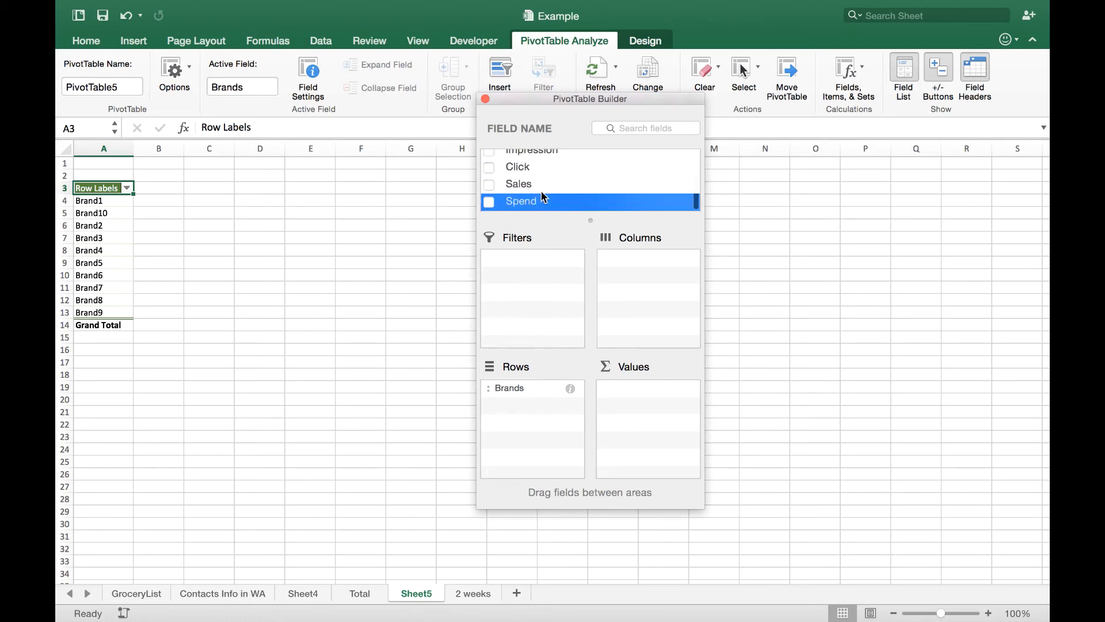
{"action": "left_click_drag", "start_coordinate": [527, 157], "coordinate": [651, 408]}
{"action": "left_click", "coordinate": [514, 175]}
{"action": "left_click_drag", "start_coordinate": [514, 177], "coordinate": [645, 406]}
{"action": "left_click", "coordinate": [521, 193]}
{"action": "left_click_drag", "start_coordinate": [521, 193], "coordinate": [648, 439]}
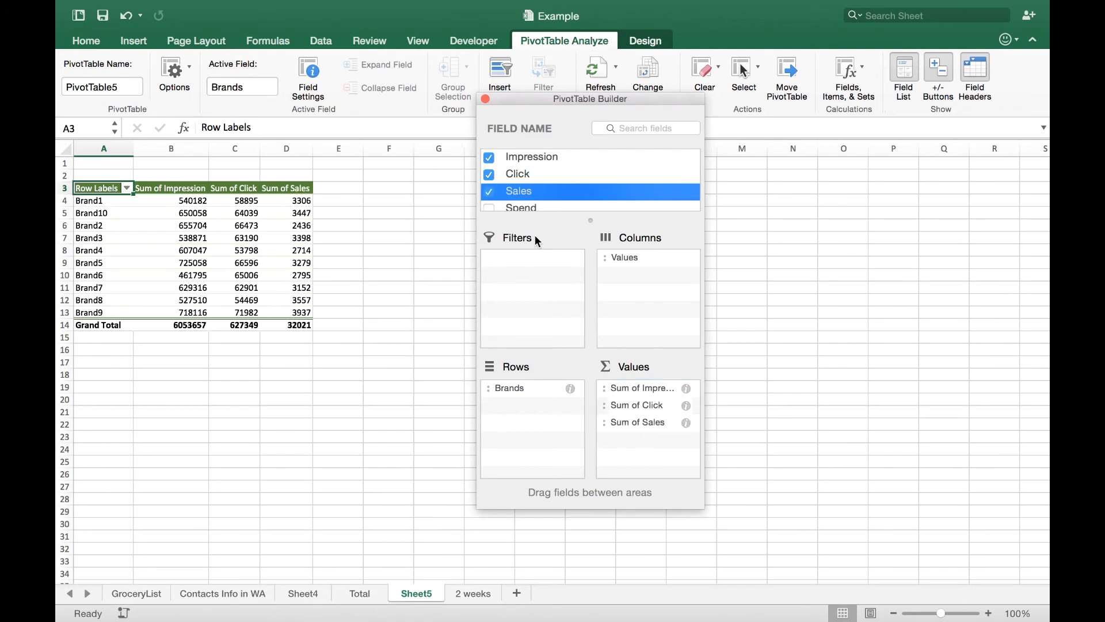
{"action": "left_click", "coordinate": [521, 209]}
{"action": "left_click_drag", "start_coordinate": [520, 206], "coordinate": [636, 437]}
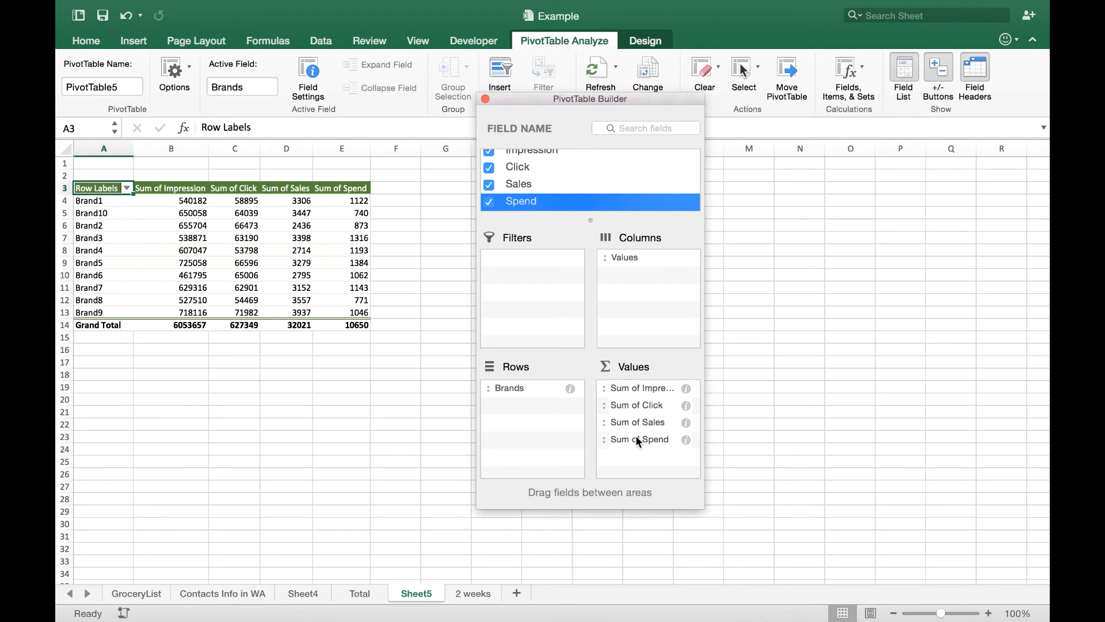
Step: Add the week field to the columns beneath Values and close the PivotTable Builder
{"action": "left_click", "coordinate": [524, 168]}
{"action": "key", "text": "Up"}
{"action": "key", "text": "Up"}
{"action": "key", "text": "Up"}
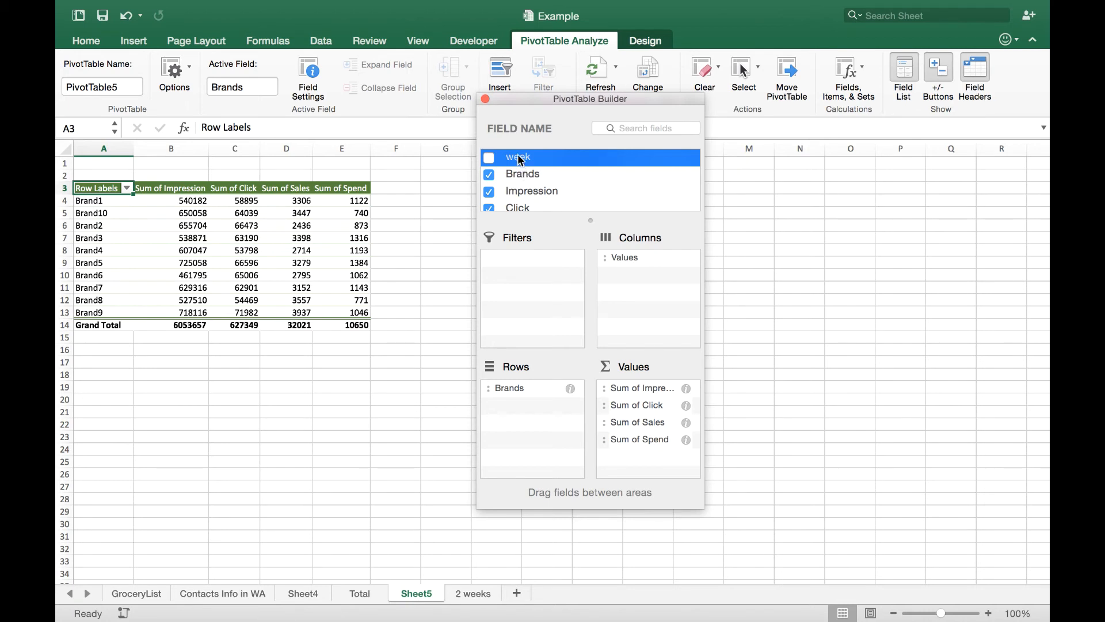
{"action": "left_click_drag", "start_coordinate": [520, 160], "coordinate": [652, 277]}
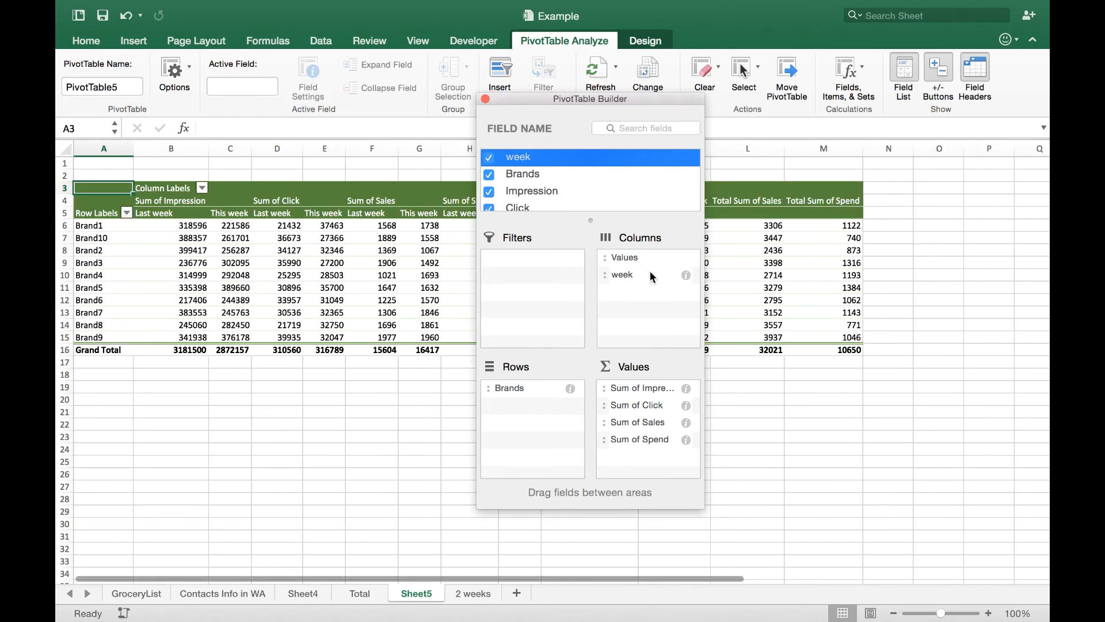
{"action": "left_click", "coordinate": [432, 373]}
{"action": "left_click", "coordinate": [485, 98]}
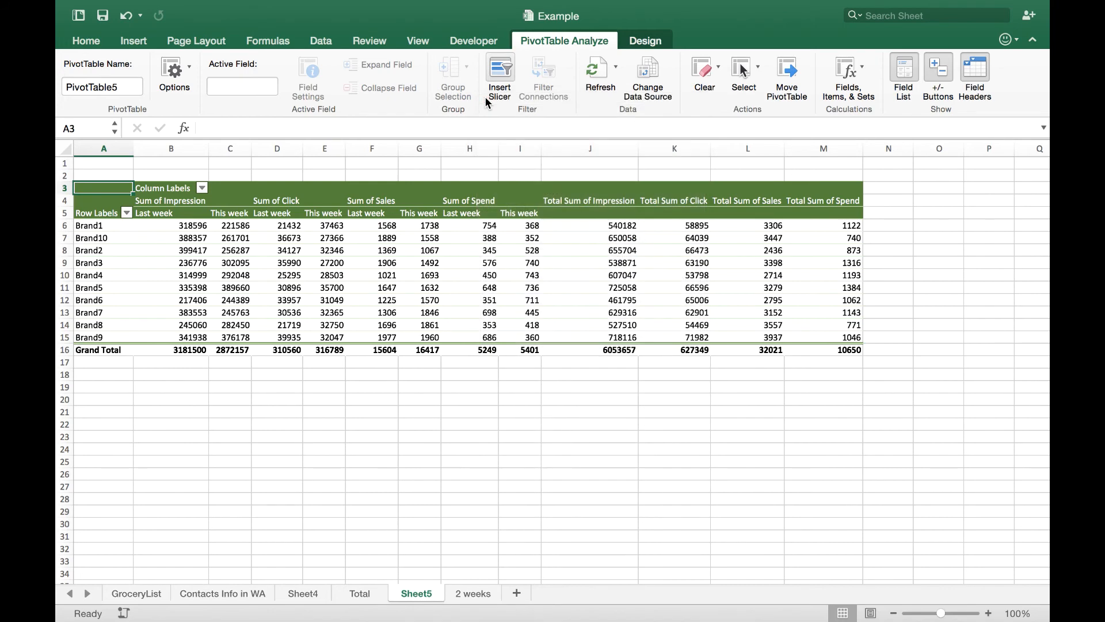
{"action": "left_click", "coordinate": [322, 415]}
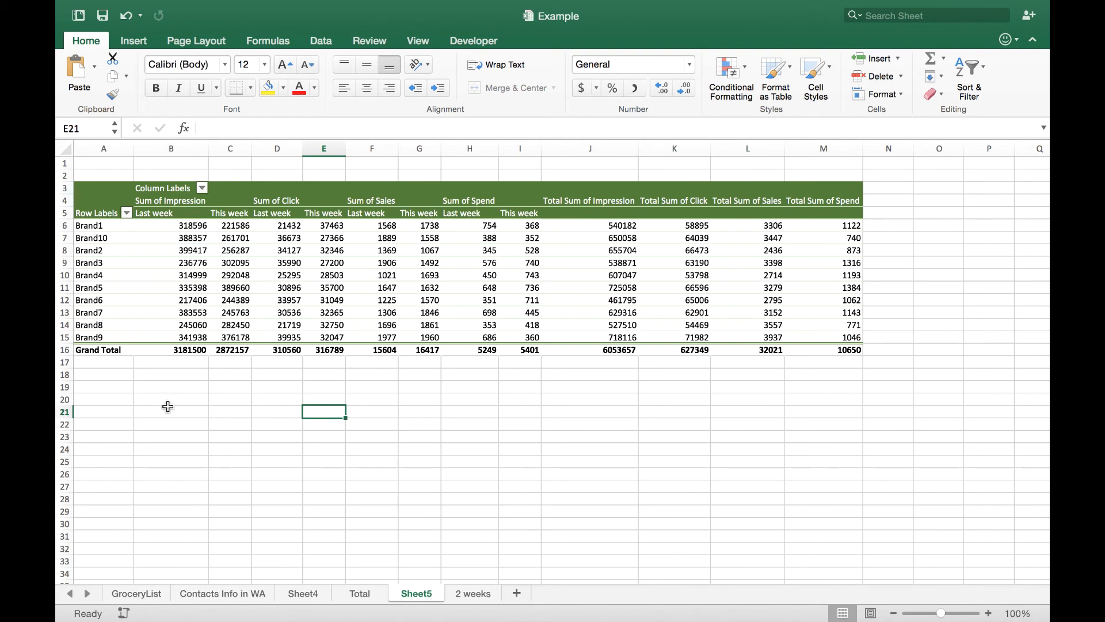
Step: Rename the "Sum of Impression" value field to "Impression" with a leading space
{"action": "left_click", "coordinate": [173, 200]}
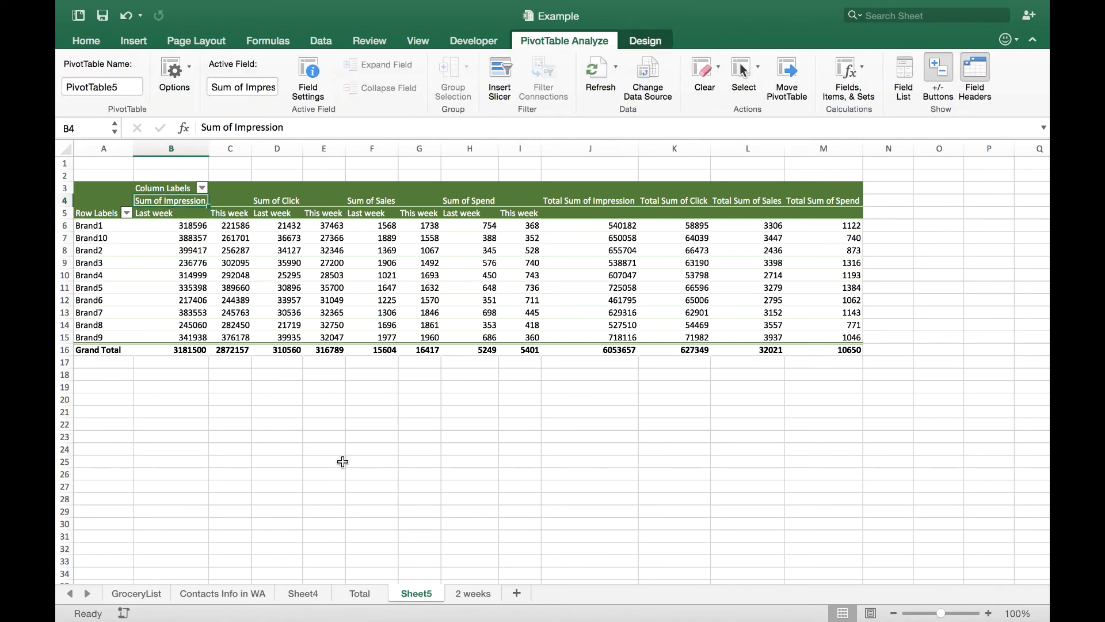
{"action": "double_click", "coordinate": [186, 206]}
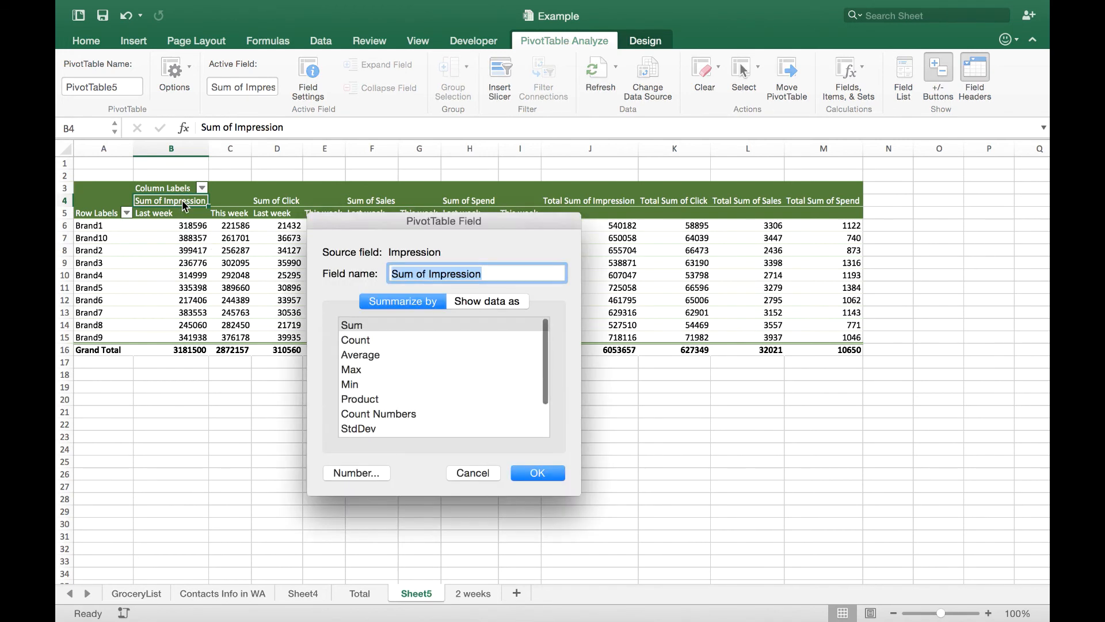
{"action": "left_click", "coordinate": [431, 274]}
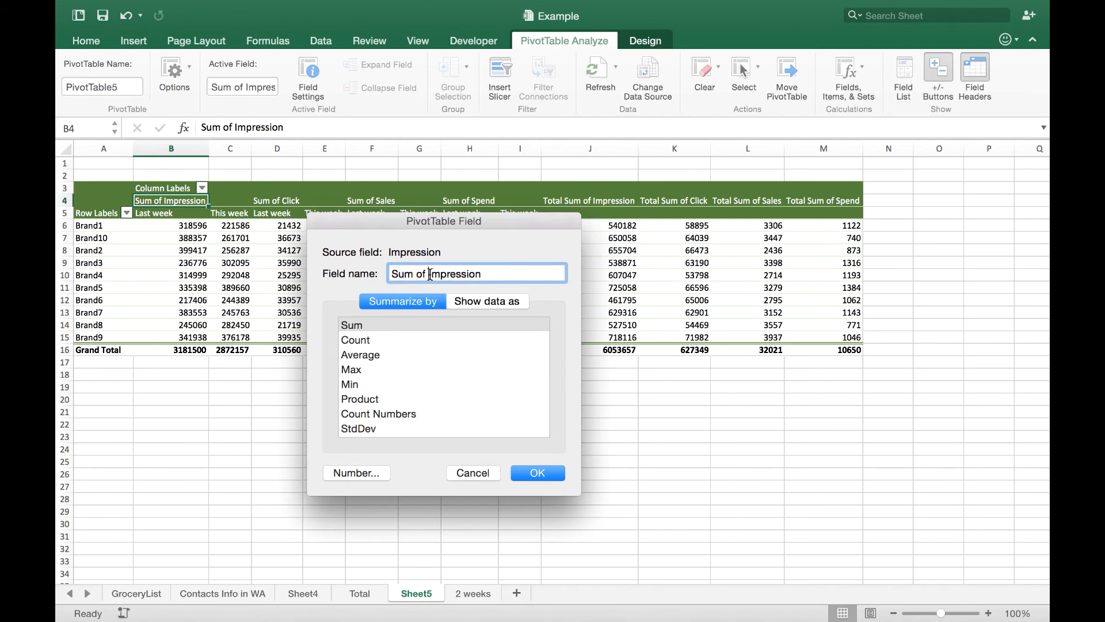
{"action": "left_click_drag", "start_coordinate": [429, 273], "coordinate": [383, 274]}
{"action": "key", "text": "BackSpace"}
{"action": "left_click", "coordinate": [538, 472]}
{"action": "left_click", "coordinate": [368, 311]}
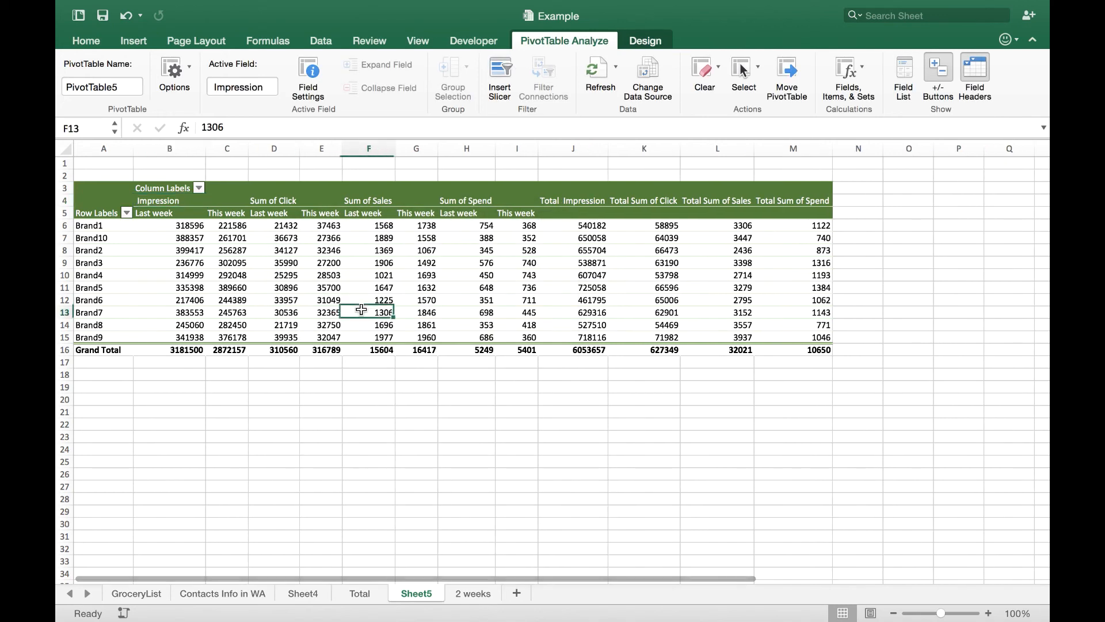
Step: Rename the "Sum of Click" value field to "Click", keeping a leading space before the name
{"action": "double_click", "coordinate": [274, 201]}
{"action": "left_click", "coordinate": [427, 275]}
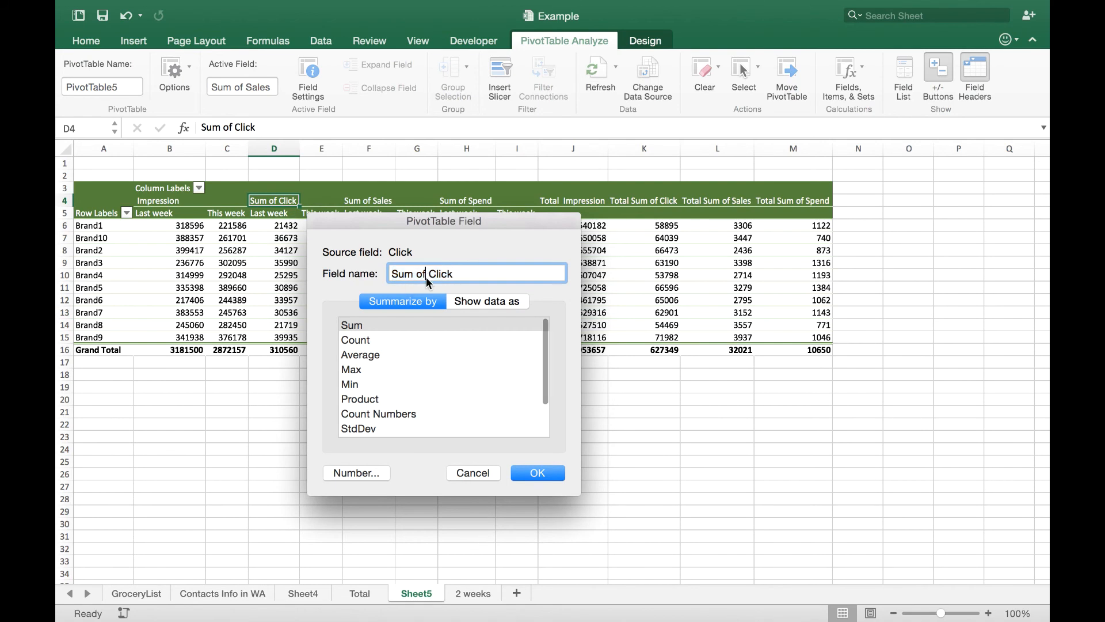
{"action": "key", "text": "shift+alt+Left"}
{"action": "key", "text": "shift+alt+Left"}
{"action": "key", "text": "BackSpace"}
{"action": "key", "text": "Delete"}
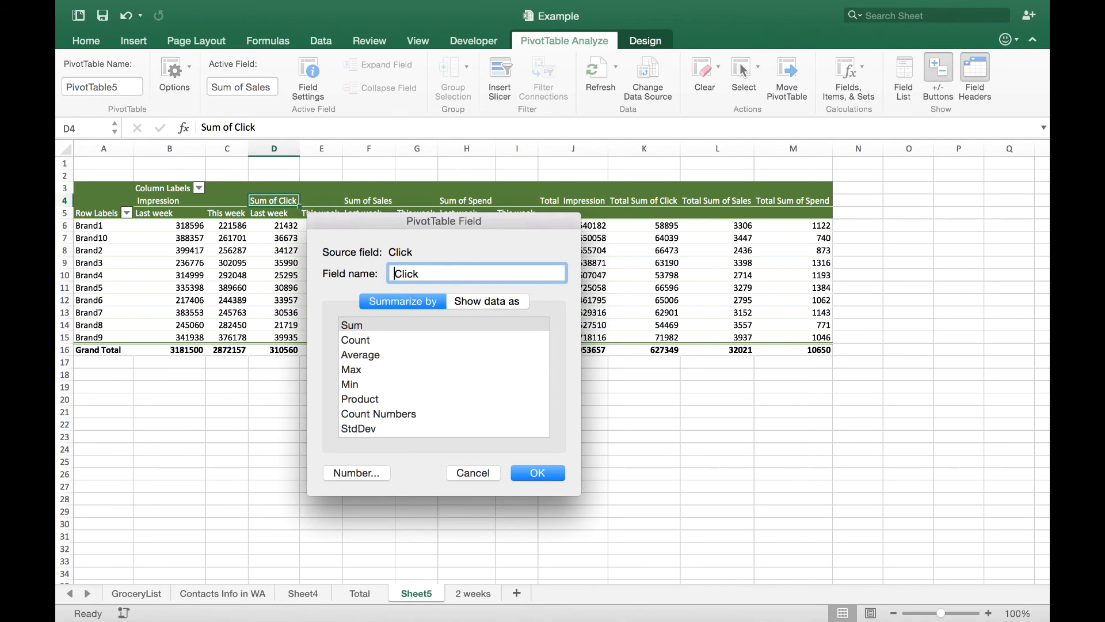
{"action": "key", "text": "Return"}
{"action": "left_click", "coordinate": [407, 262]}
Step: Shorten the "Sum of Sales" value field's name to "Sales" preceded by a space
{"action": "left_click", "coordinate": [361, 203]}
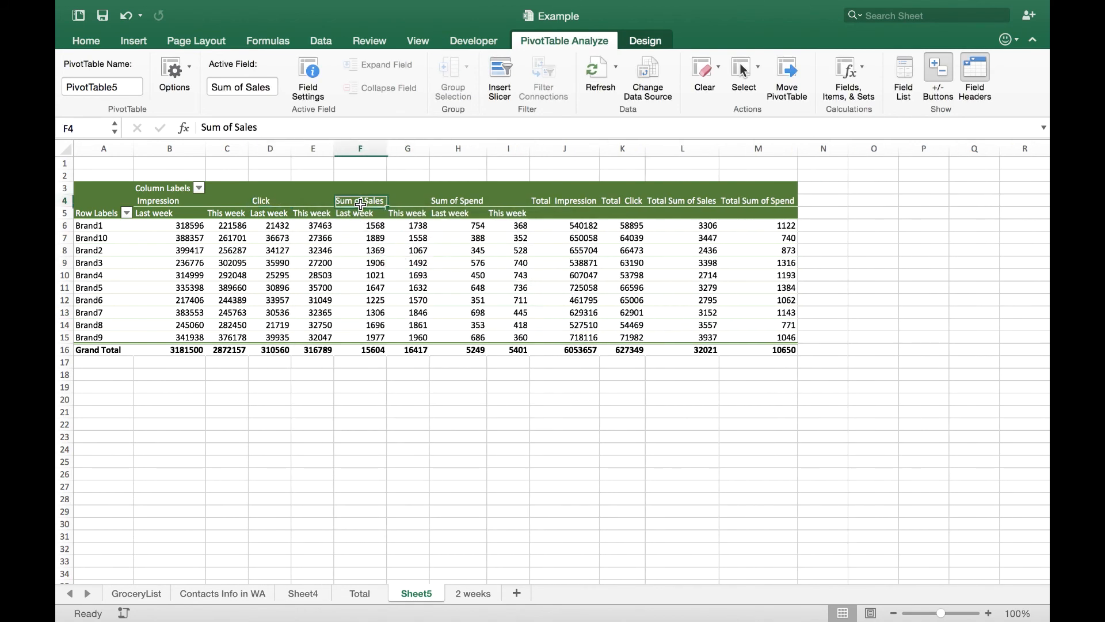
{"action": "double_click", "coordinate": [361, 203]}
{"action": "left_click", "coordinate": [427, 274]}
{"action": "key", "text": "shift+alt+Left"}
{"action": "key", "text": "shift+alt+Left"}
{"action": "key", "text": "BackSpace"}
{"action": "key", "text": "Delete"}
{"action": "key", "text": "Return"}
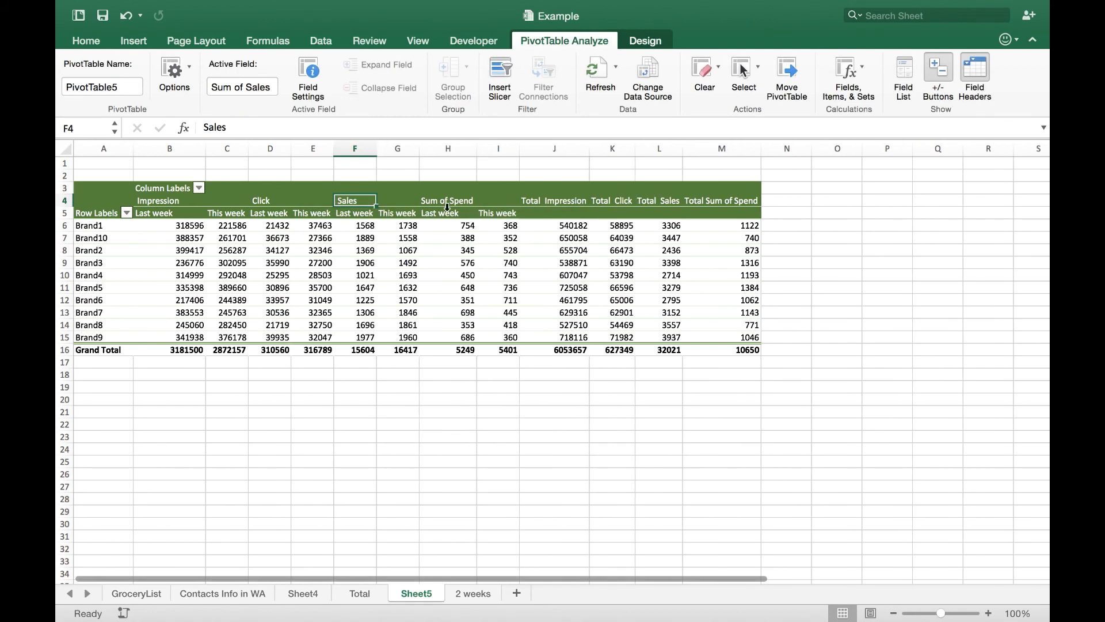
Step: Remove "Sum of" from the Spend value field's name, leaving "Spend" with a leading space
{"action": "left_click", "coordinate": [447, 206]}
{"action": "left_click", "coordinate": [441, 204]}
{"action": "double_click", "coordinate": [440, 205]}
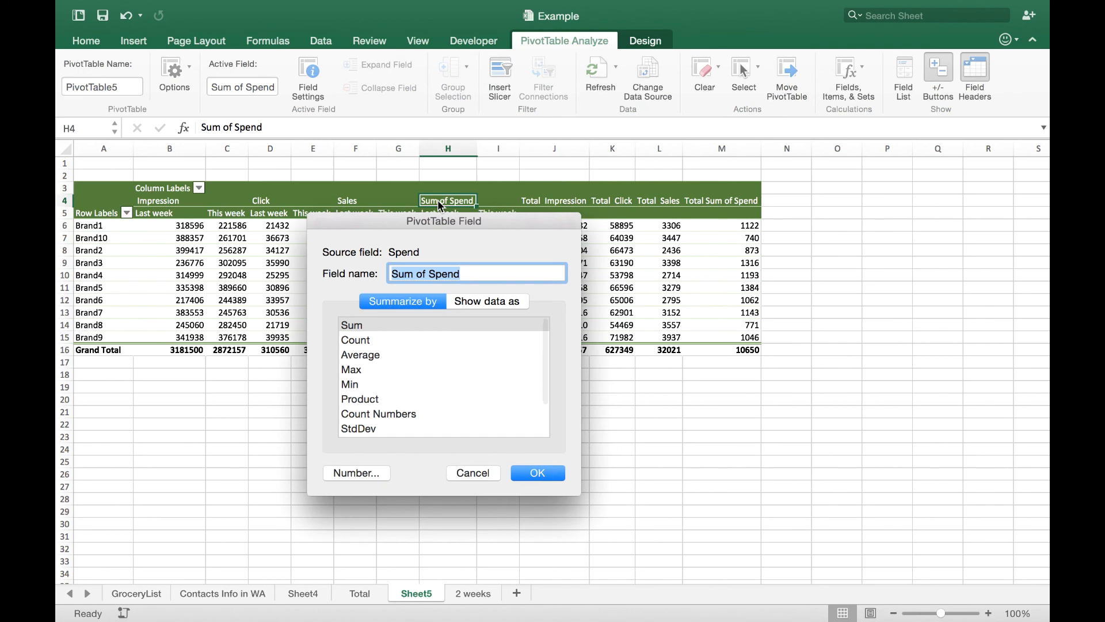
{"action": "left_click", "coordinate": [428, 274]}
{"action": "left_click_drag", "start_coordinate": [428, 274], "coordinate": [379, 270]}
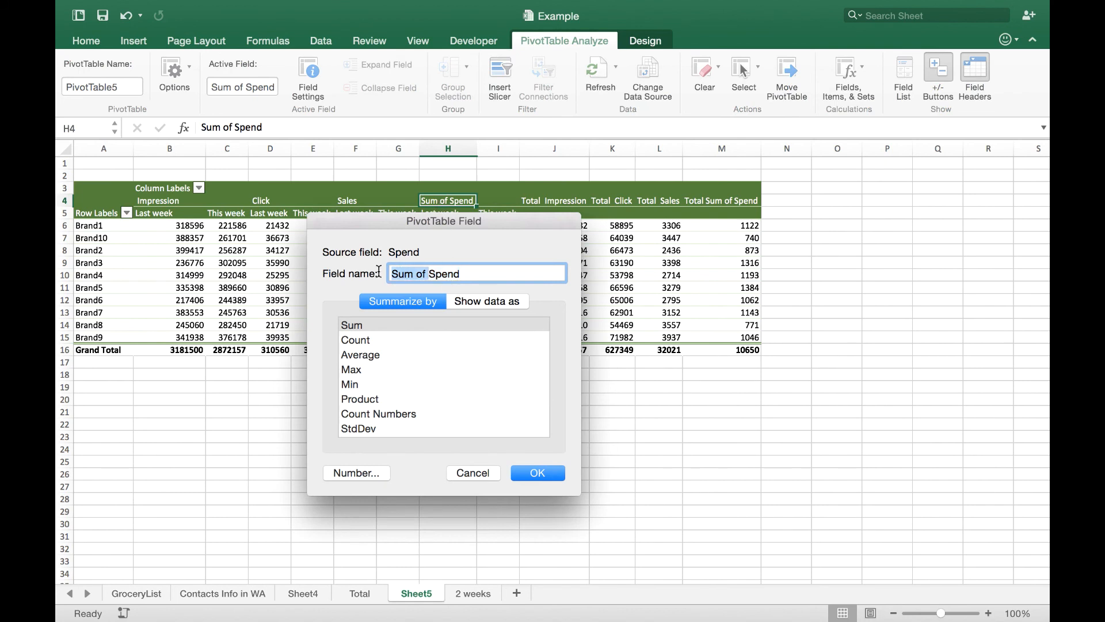
{"action": "key", "text": "BackSpace"}
{"action": "key", "text": "Delete"}
{"action": "key", "text": "Return"}
{"action": "left_click", "coordinate": [542, 299]}
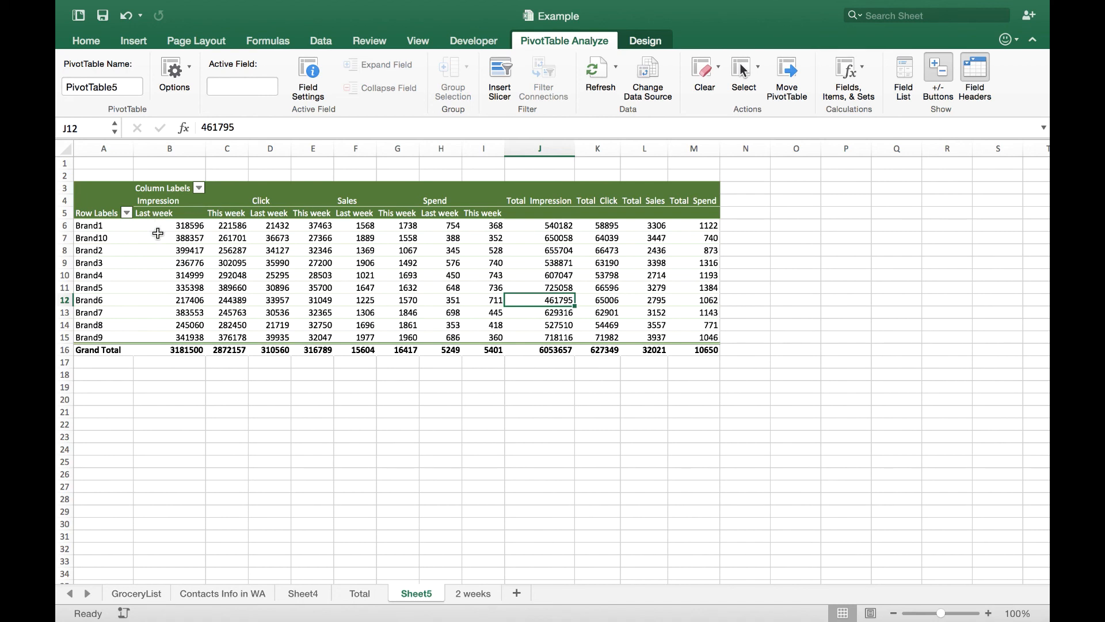
{"action": "left_click", "coordinate": [486, 300]}
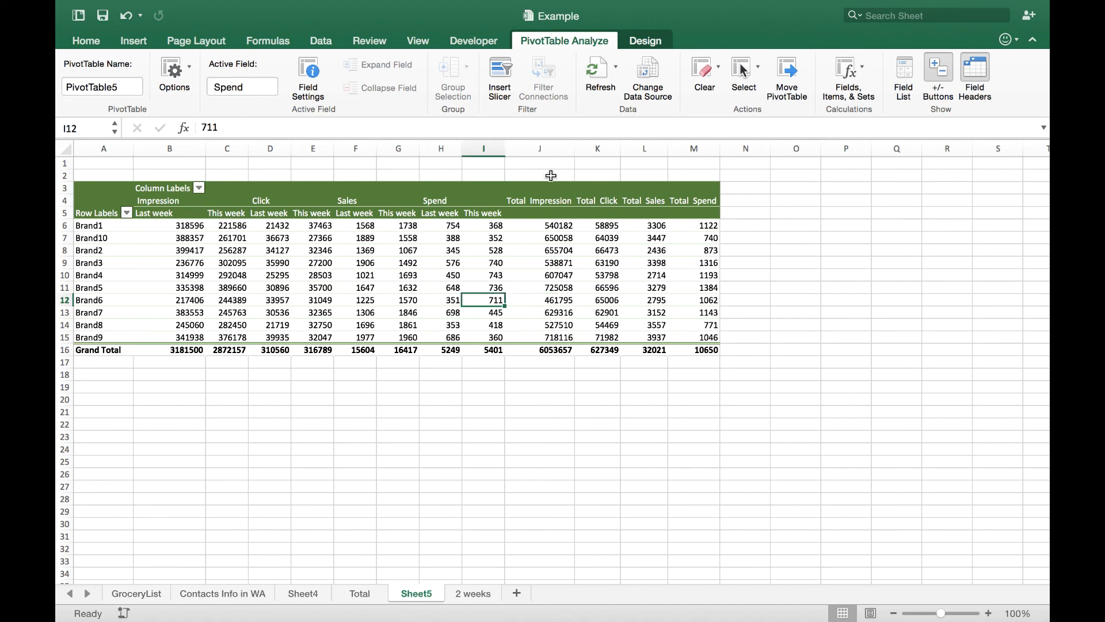
Step: Hide columns J through M, which hold the PivotTable's Total Impression, Click, Sales and Spend figures
{"action": "left_click", "coordinate": [530, 225]}
{"action": "left_click", "coordinate": [529, 151]}
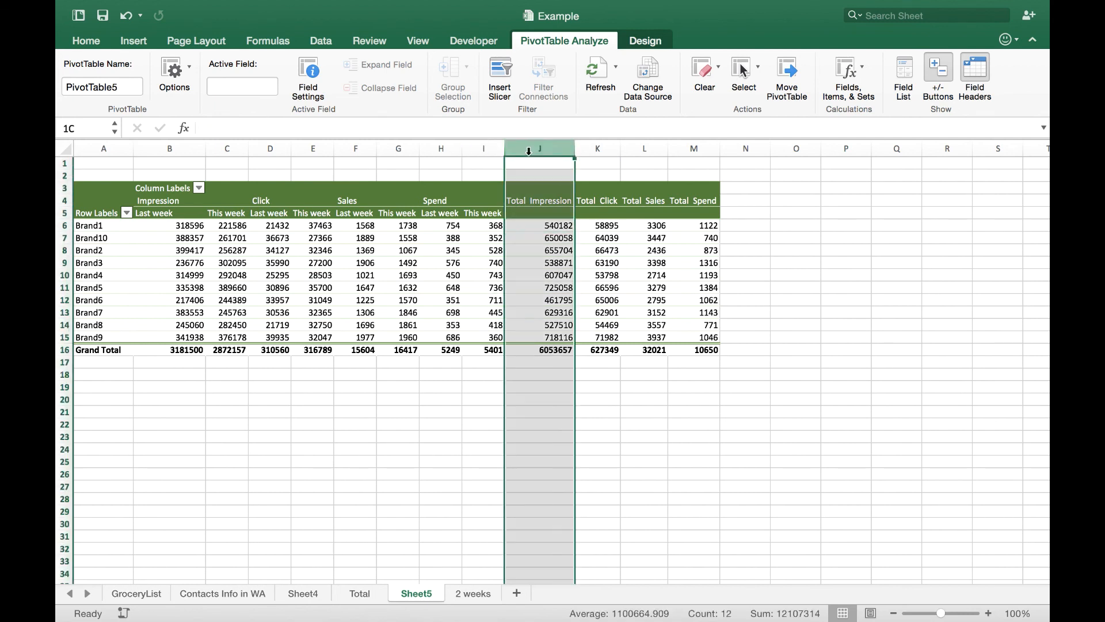
{"action": "left_click_drag", "start_coordinate": [528, 151], "coordinate": [694, 149]}
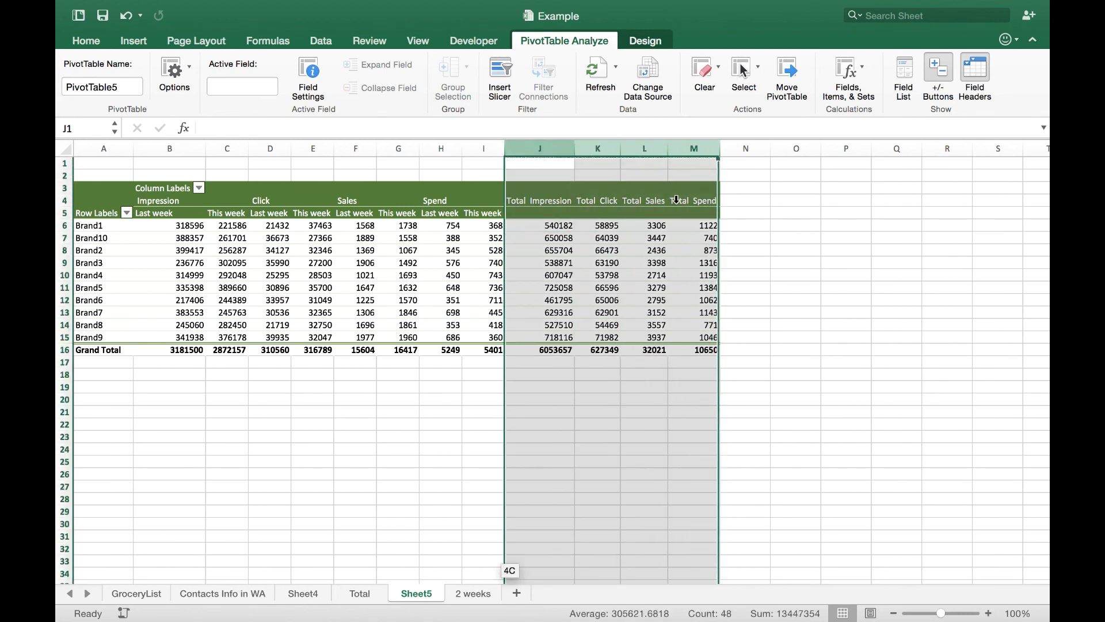
{"action": "right_click", "coordinate": [632, 256]}
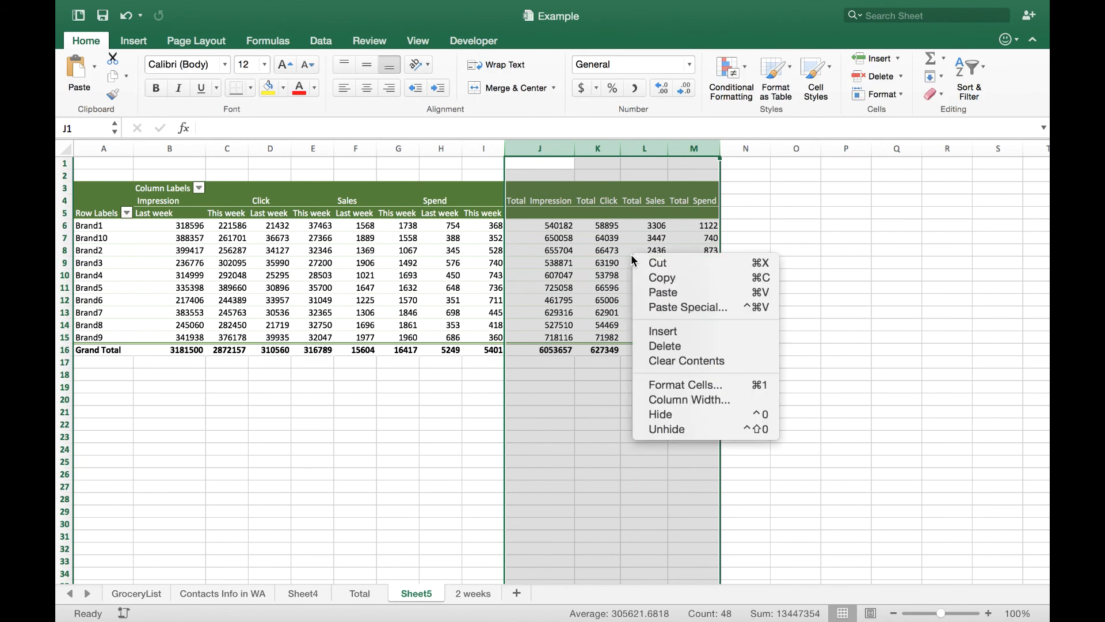
{"action": "left_click", "coordinate": [677, 413]}
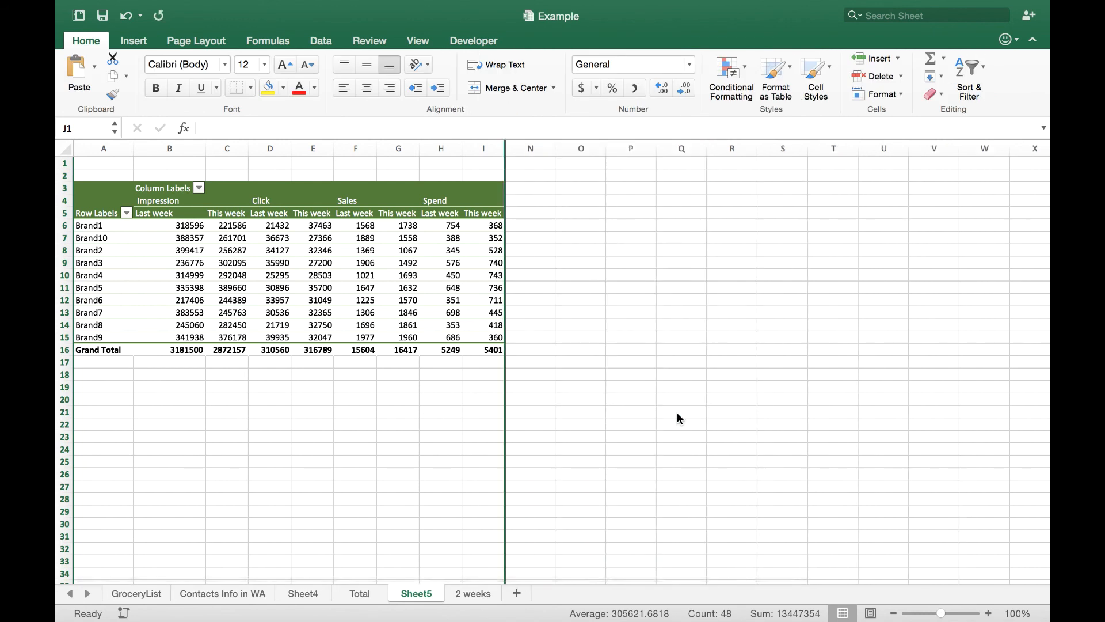
{"action": "left_click", "coordinate": [399, 382]}
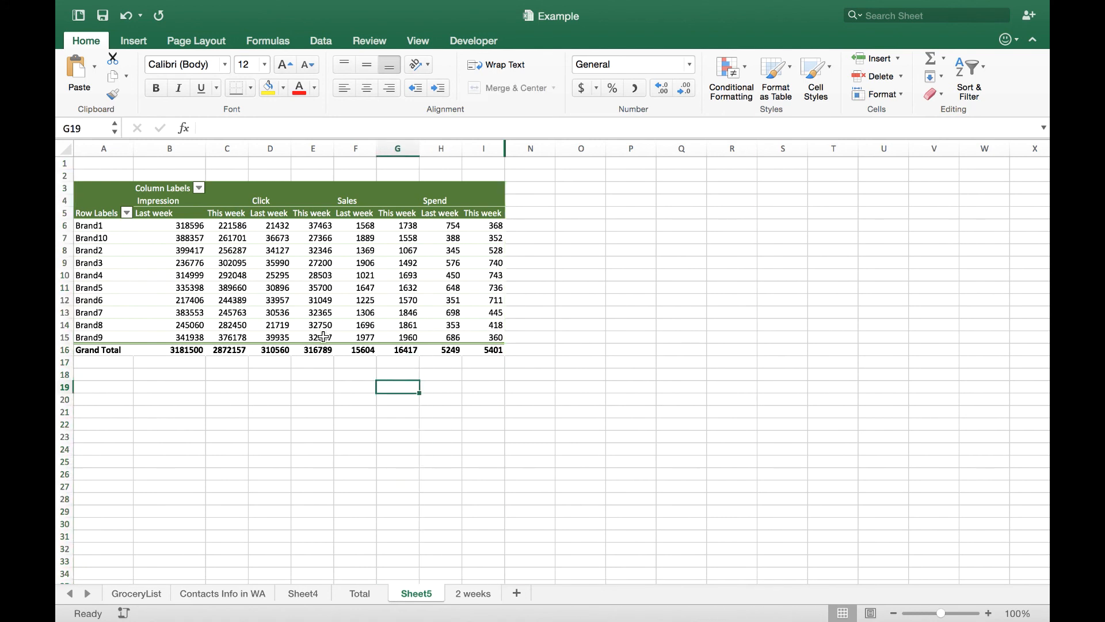
Step: Examine the Impression figures of each brand, comparing last week with this week
{"action": "left_click", "coordinate": [176, 204]}
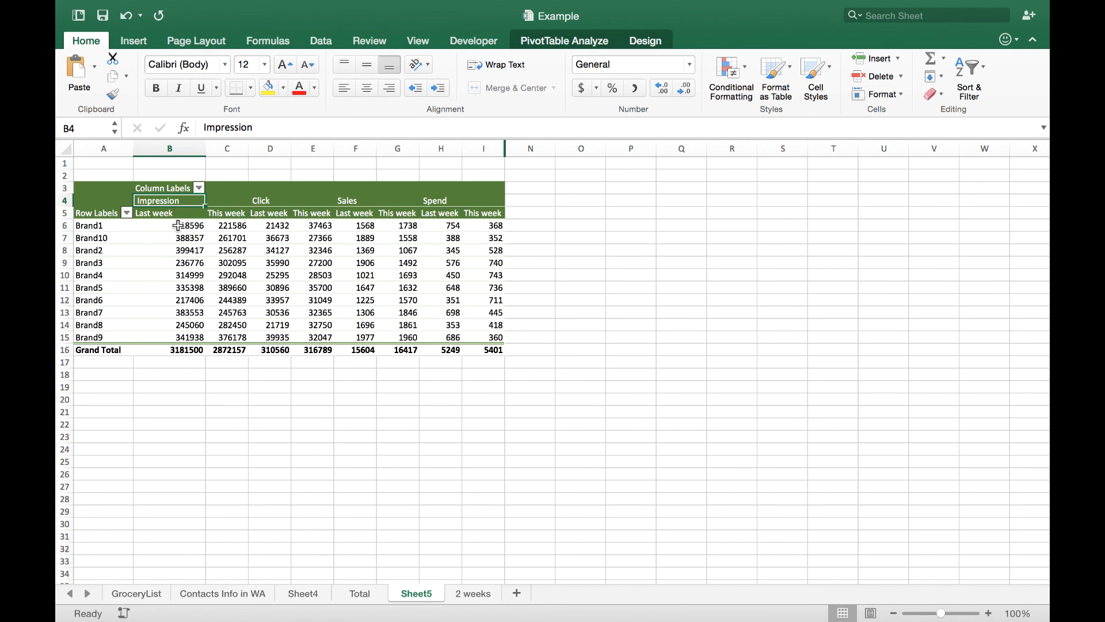
{"action": "left_click", "coordinate": [179, 225]}
{"action": "left_click", "coordinate": [233, 226]}
{"action": "left_click", "coordinate": [191, 223]}
{"action": "left_click_drag", "start_coordinate": [65, 225], "coordinate": [73, 340]}
{"action": "left_click", "coordinate": [166, 263]}
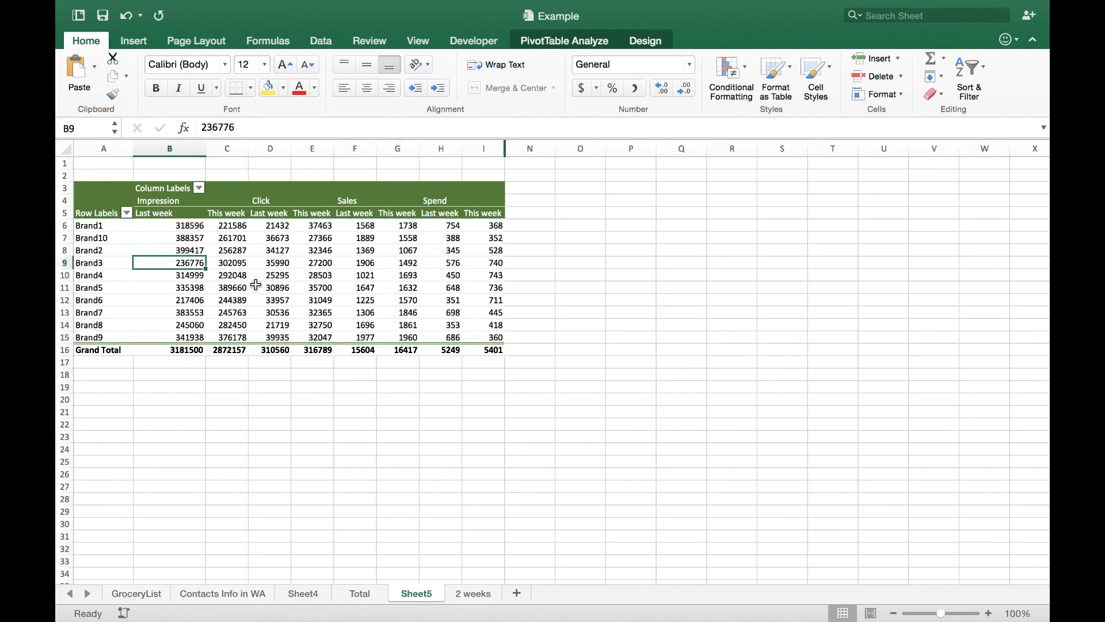
{"action": "left_click", "coordinate": [241, 227]}
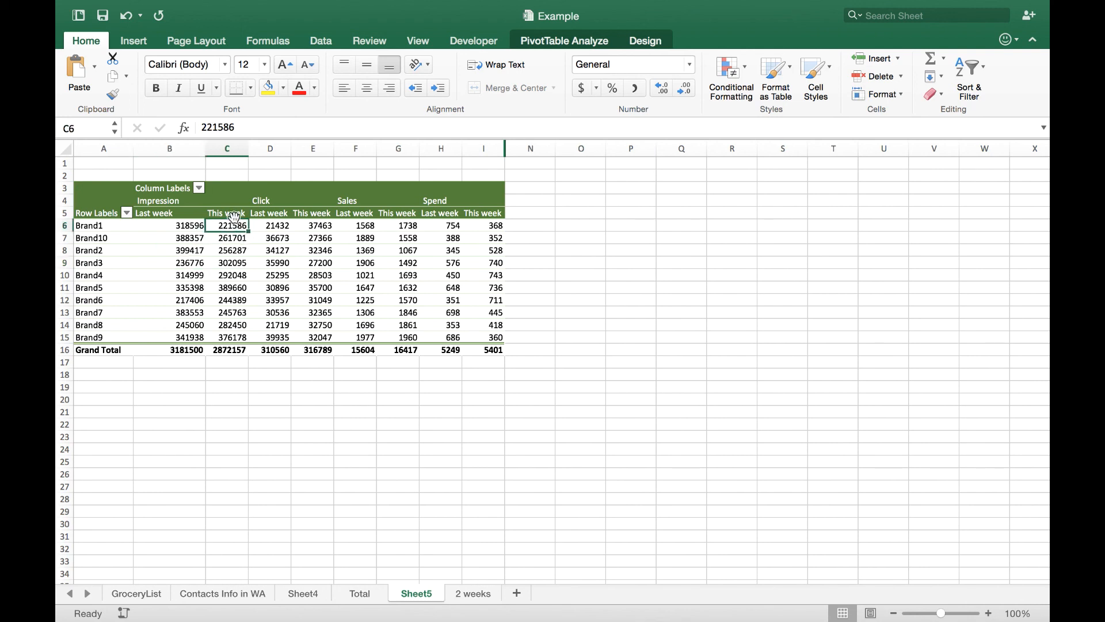
{"action": "left_click", "coordinate": [103, 228]}
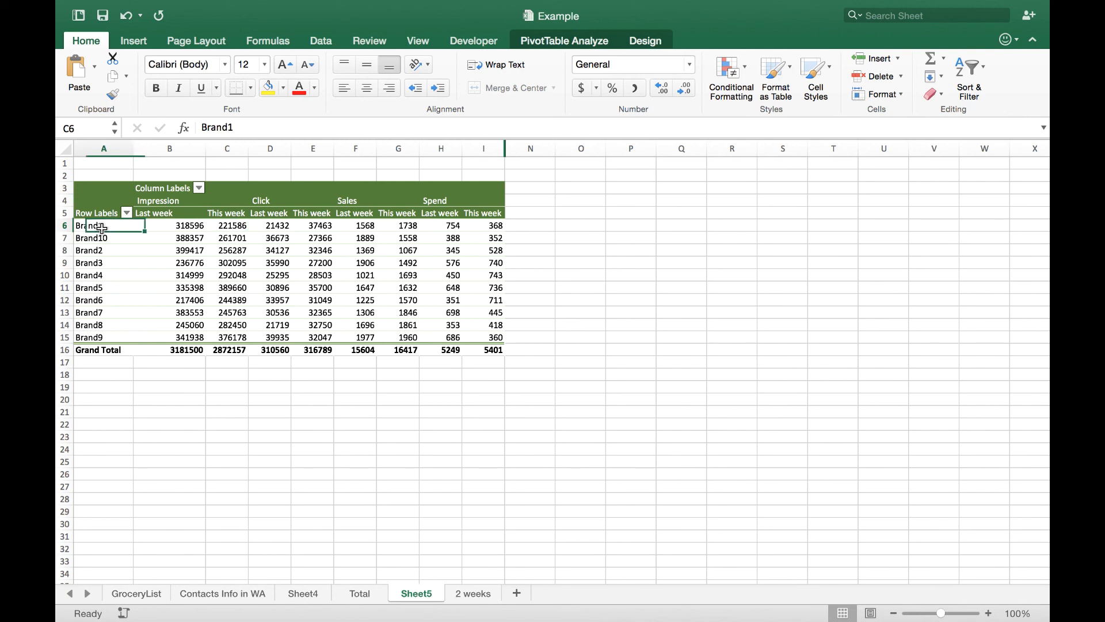
{"action": "left_click", "coordinate": [223, 227]}
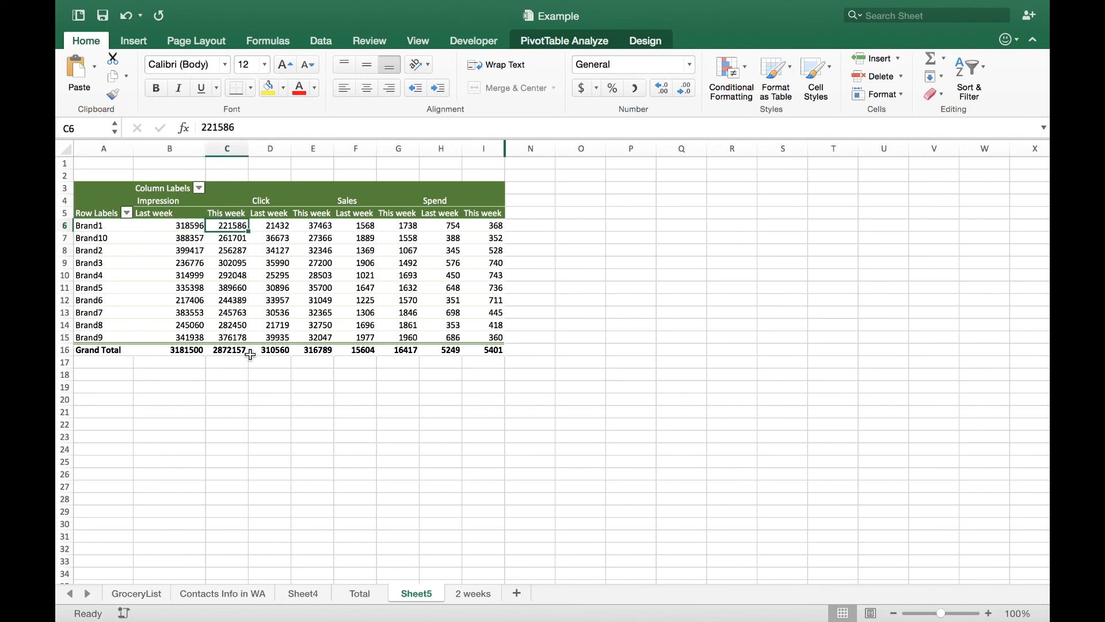